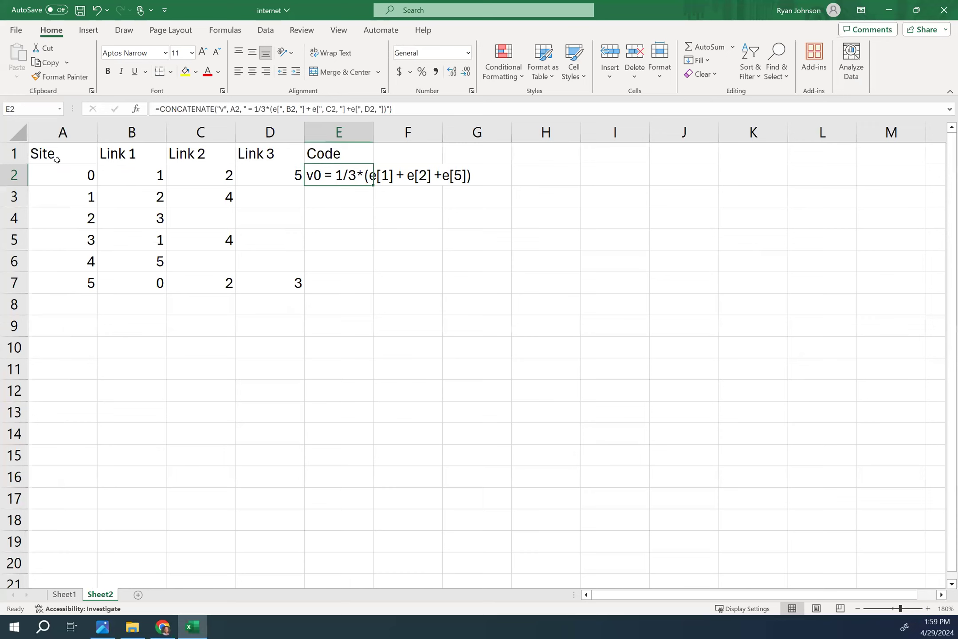
Review the site numbers in column A and the links listed for sites 0, 1 and 2 in rows 2 to 4.
{"action": "left_click_drag", "start_coordinate": [65, 178], "coordinate": [78, 275]}
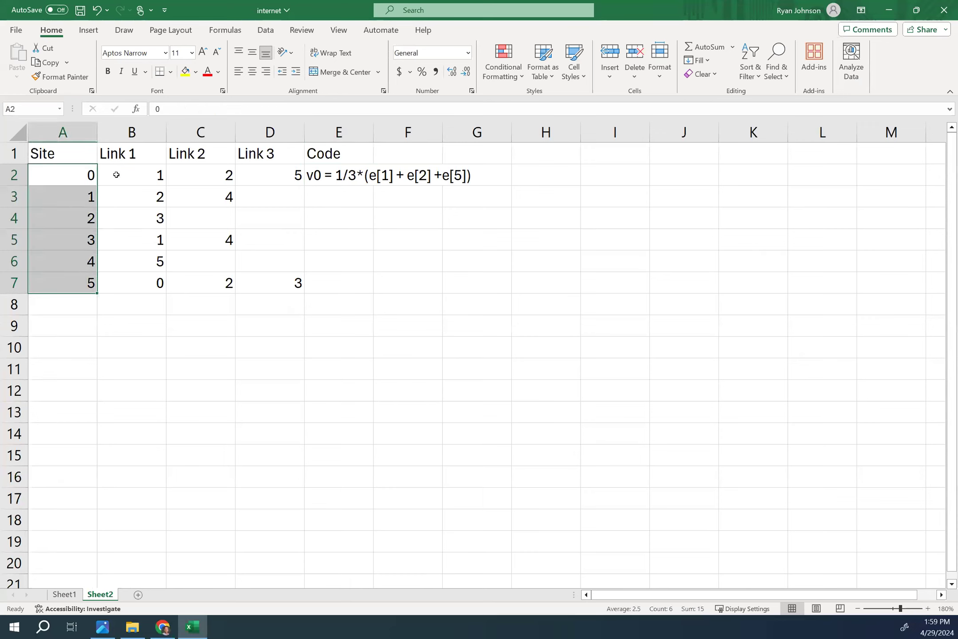
{"action": "left_click", "coordinate": [128, 175]}
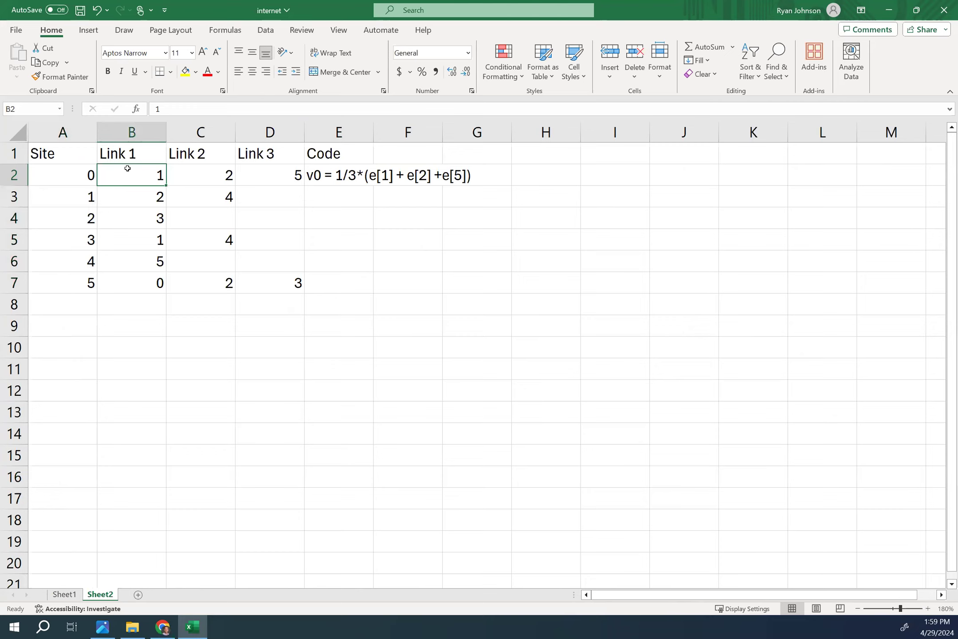
{"action": "left_click_drag", "start_coordinate": [77, 174], "coordinate": [251, 175]}
{"action": "key", "text": "Down"}
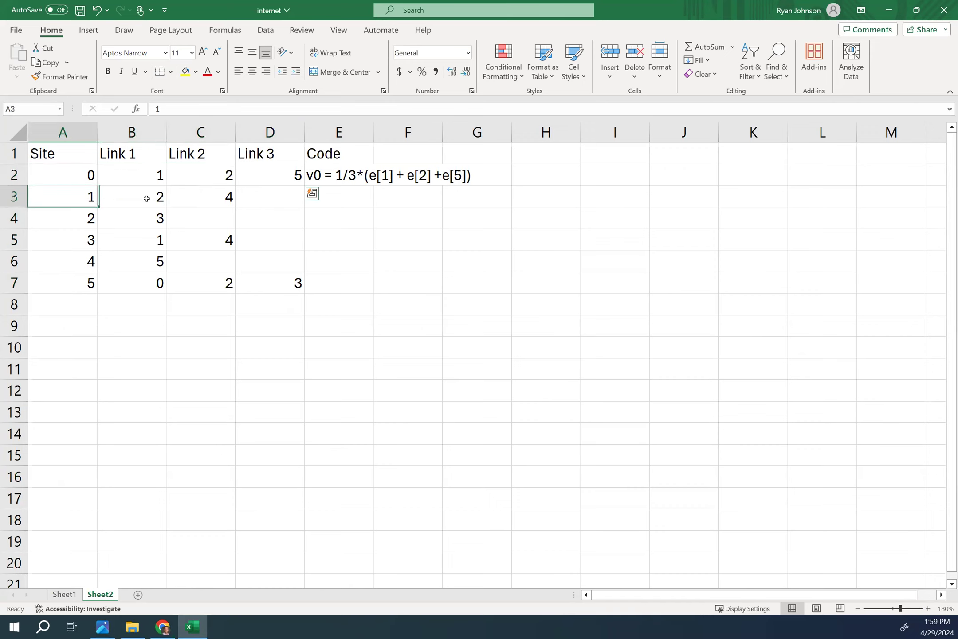
{"action": "key", "text": "shift+Right"}
{"action": "key", "text": "shift+Right"}
{"action": "left_click_drag", "start_coordinate": [94, 220], "coordinate": [135, 213]}
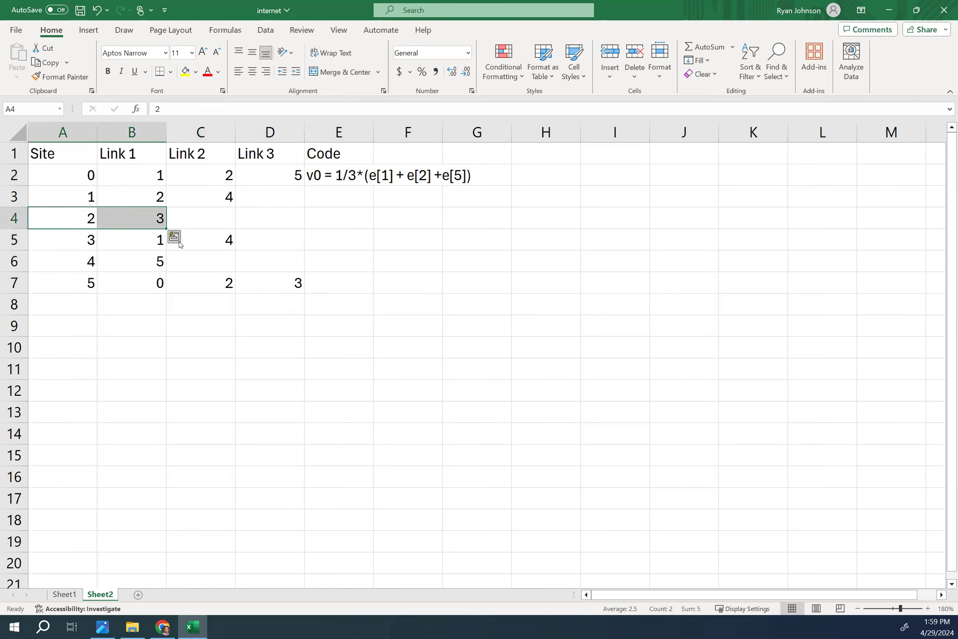
Examine the CONCATENATE formula in E2 that builds the code line for site 0.
{"action": "left_click", "coordinate": [343, 178]}
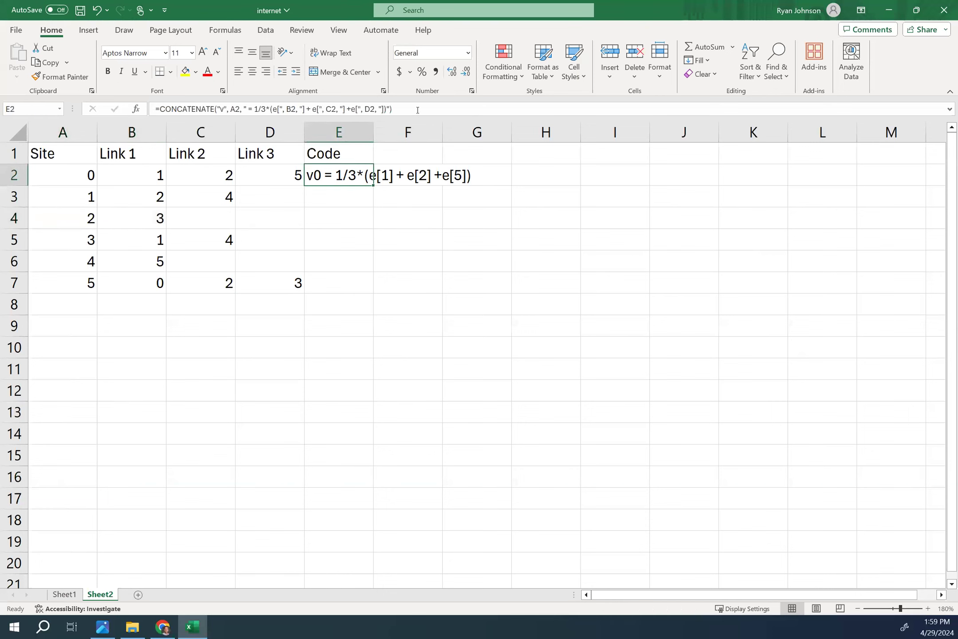
{"action": "left_click", "coordinate": [417, 110]}
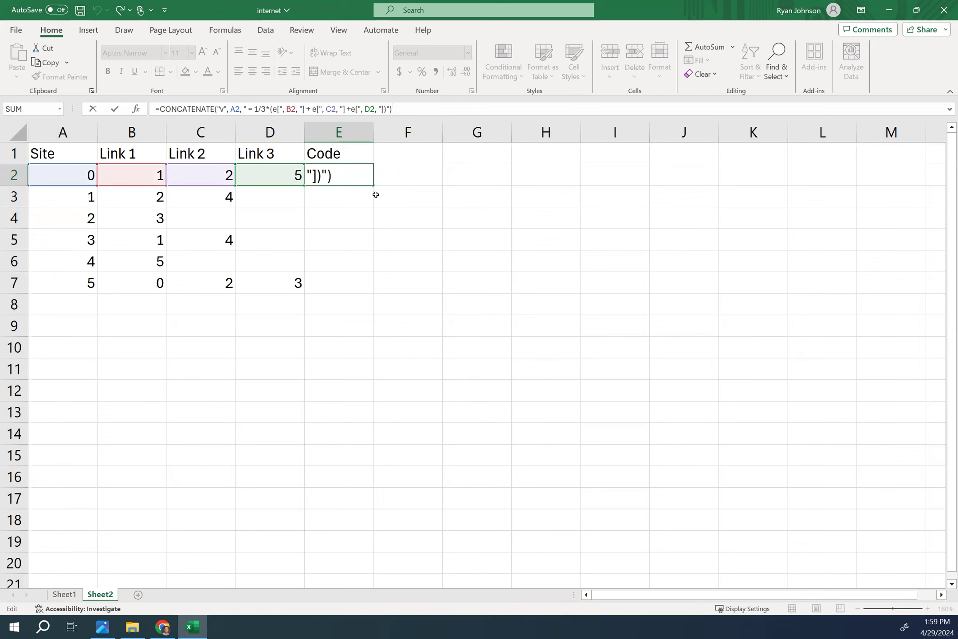
{"action": "key", "text": "Return"}
{"action": "left_click", "coordinate": [313, 178]}
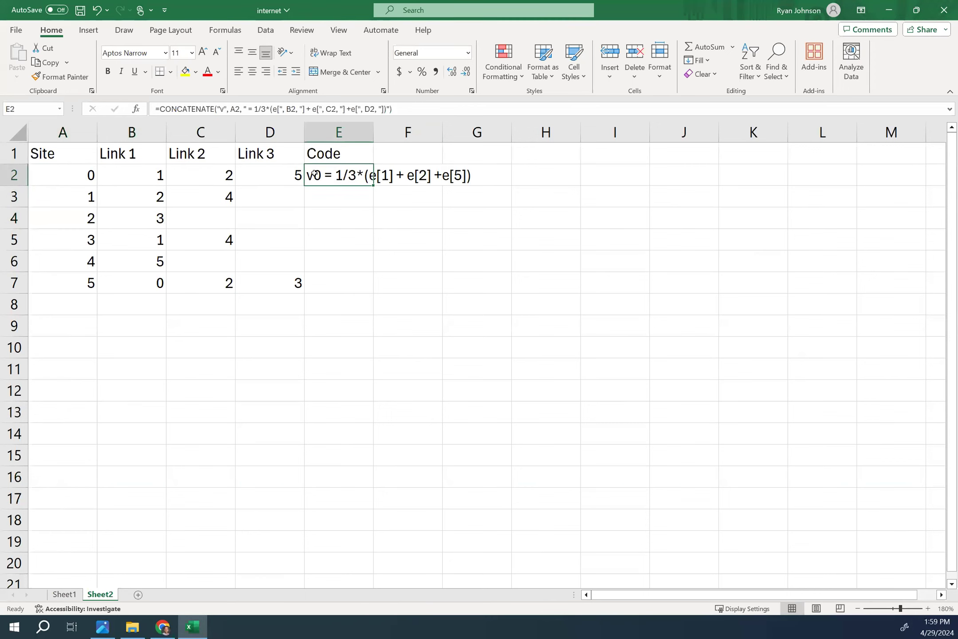
{"action": "double_click", "coordinate": [317, 177]}
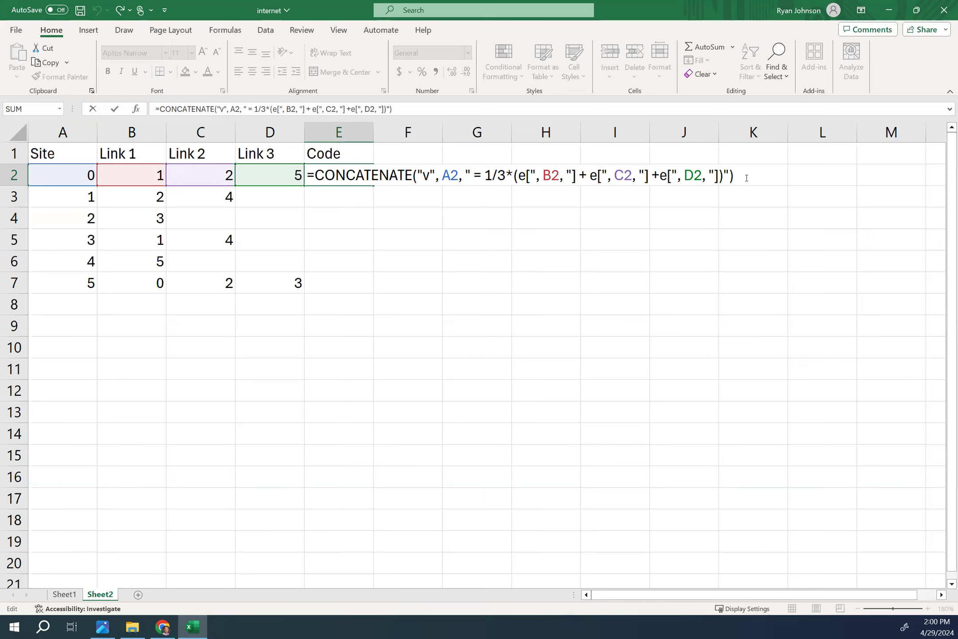
{"action": "key", "text": "Return"}
Copy the three-link code formula from E2 into E7 for site 5.
{"action": "left_click", "coordinate": [347, 170]}
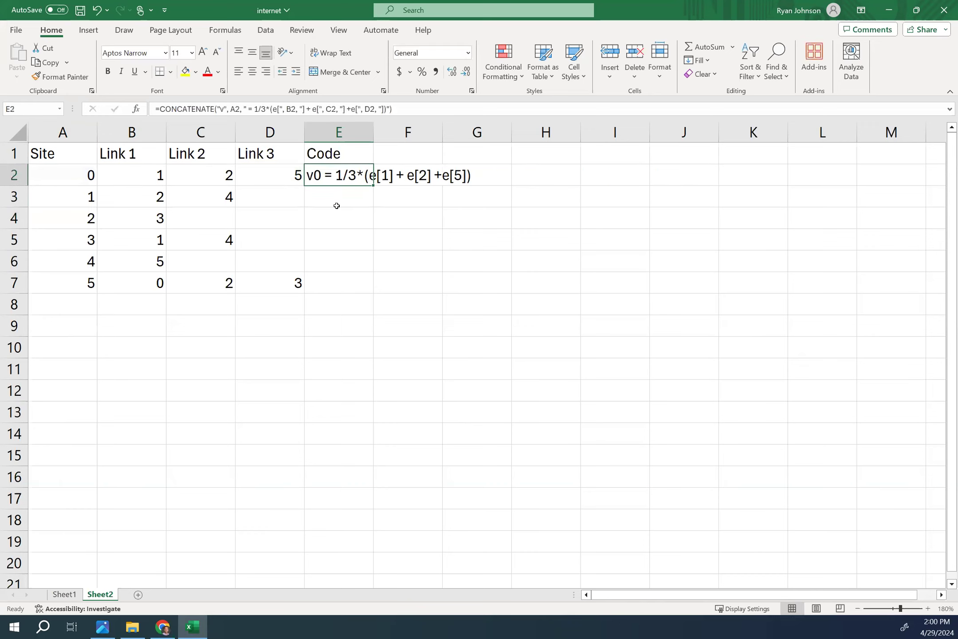
{"action": "key", "text": "ctrl+c"}
{"action": "left_click", "coordinate": [333, 282]}
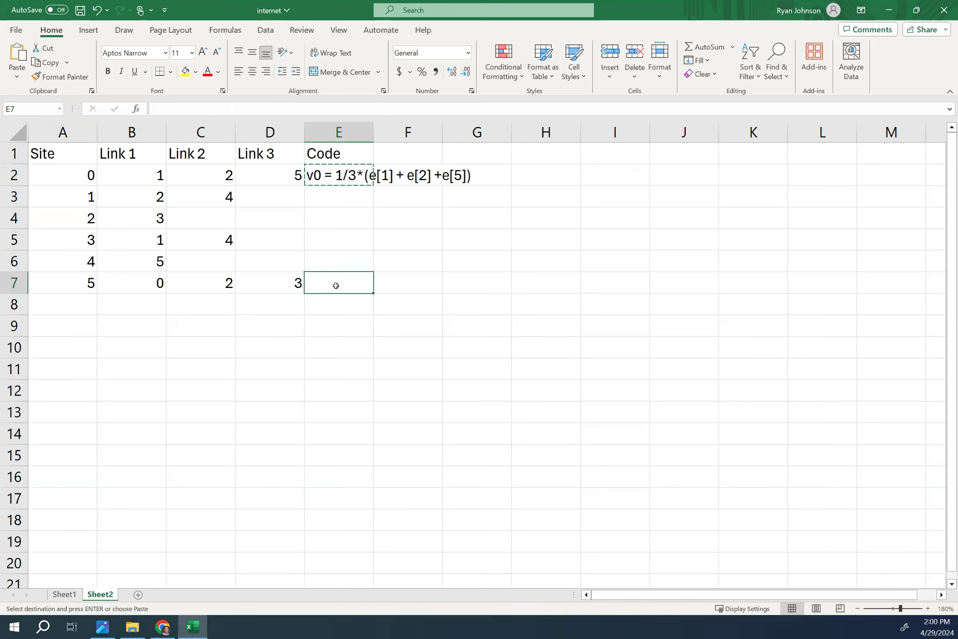
{"action": "key", "text": "ctrl+v"}
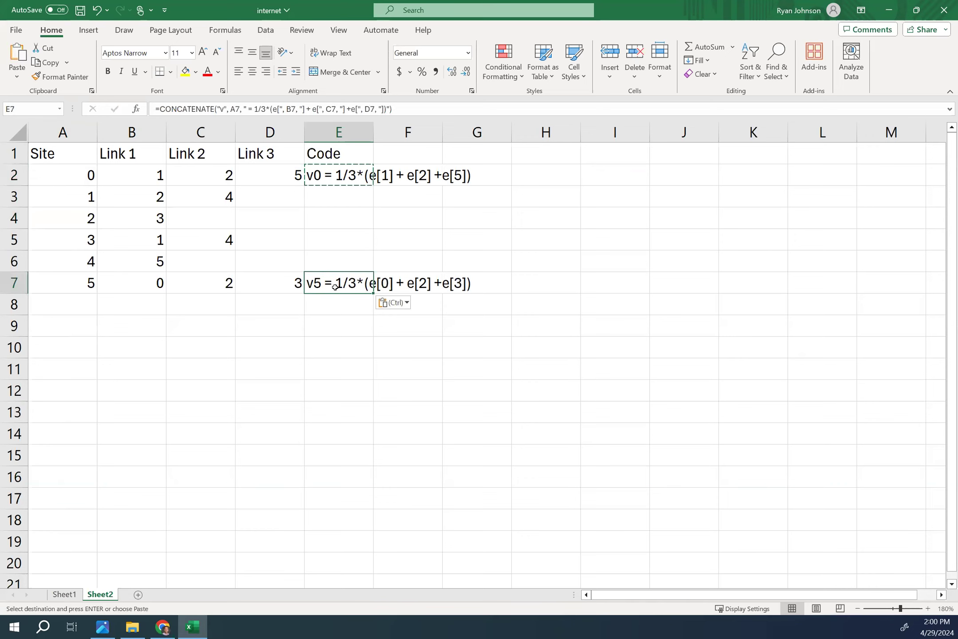
{"action": "key", "text": "Escape"}
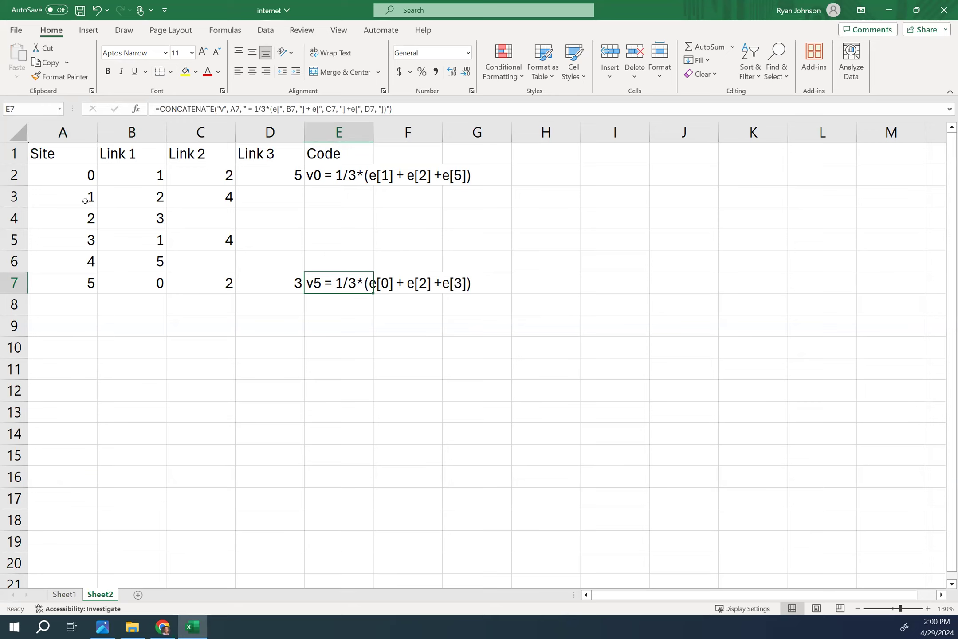
Copy the three-link code formula from E2 into E3 for site 1.
{"action": "left_click", "coordinate": [87, 178]}
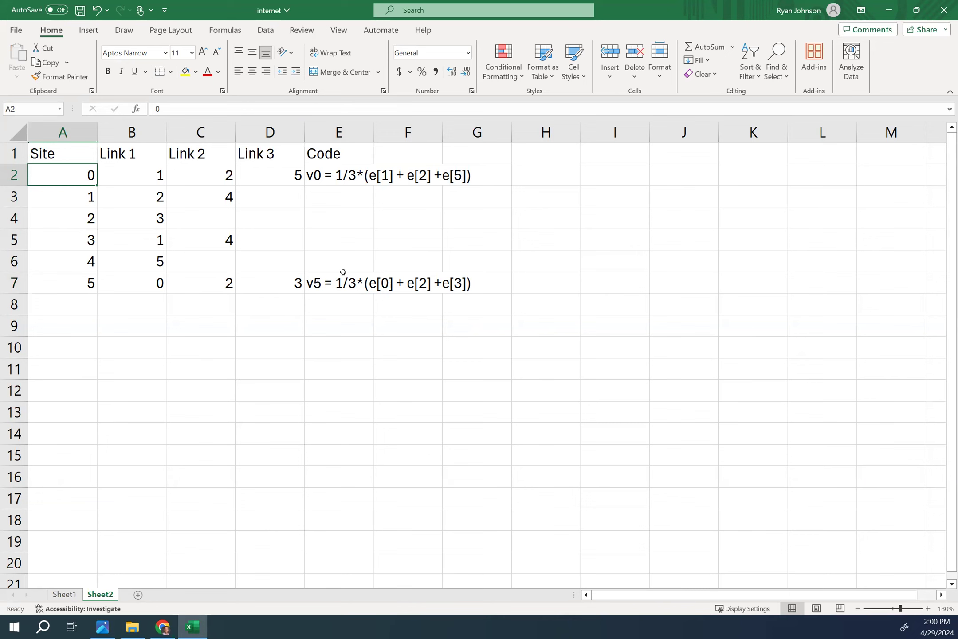
{"action": "double_click", "coordinate": [333, 180]}
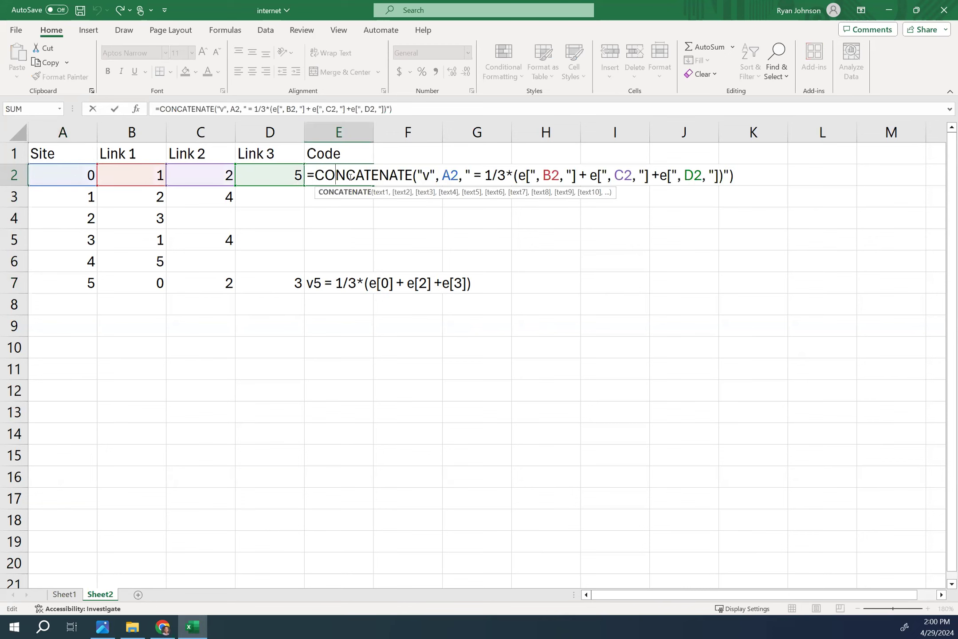
{"action": "key", "text": "ctrl+a"}
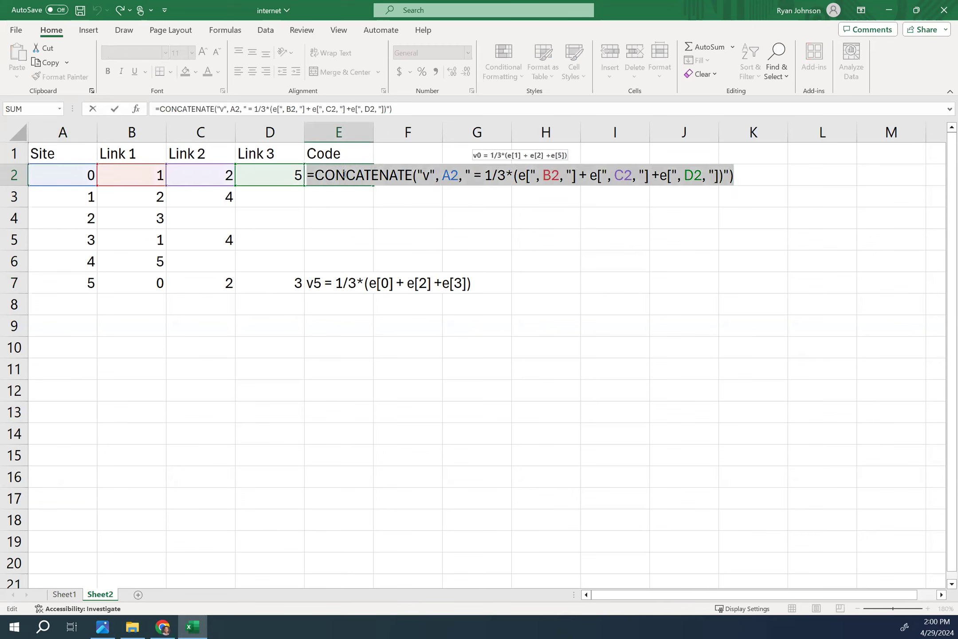
{"action": "left_click", "coordinate": [328, 177]}
{"action": "key", "text": "Return"}
{"action": "left_click", "coordinate": [332, 177]}
{"action": "key", "text": "ctrl+c"}
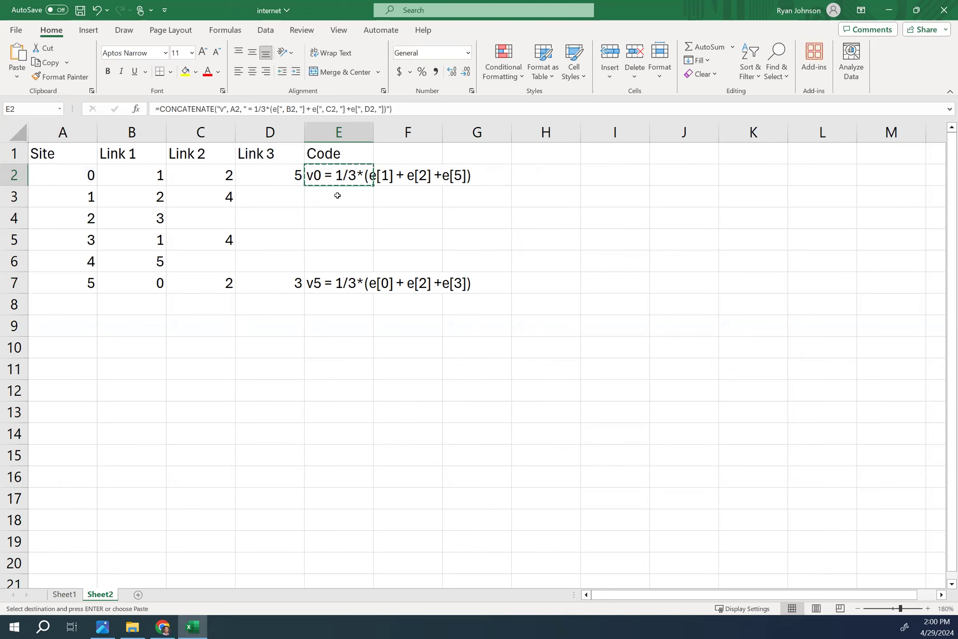
{"action": "left_click", "coordinate": [338, 199]}
{"action": "key", "text": "ctrl+v"}
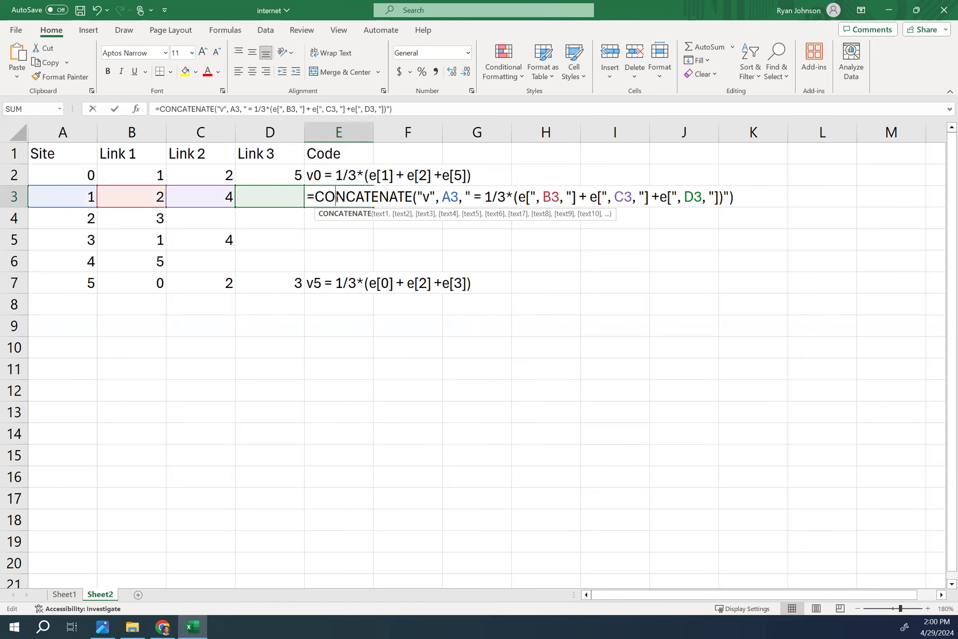
Adapt the formula in E3 to two links by changing the fraction to 1/2 and removing the third term that references D3.
{"action": "key", "text": "F2"}
{"action": "left_click", "coordinate": [501, 197]}
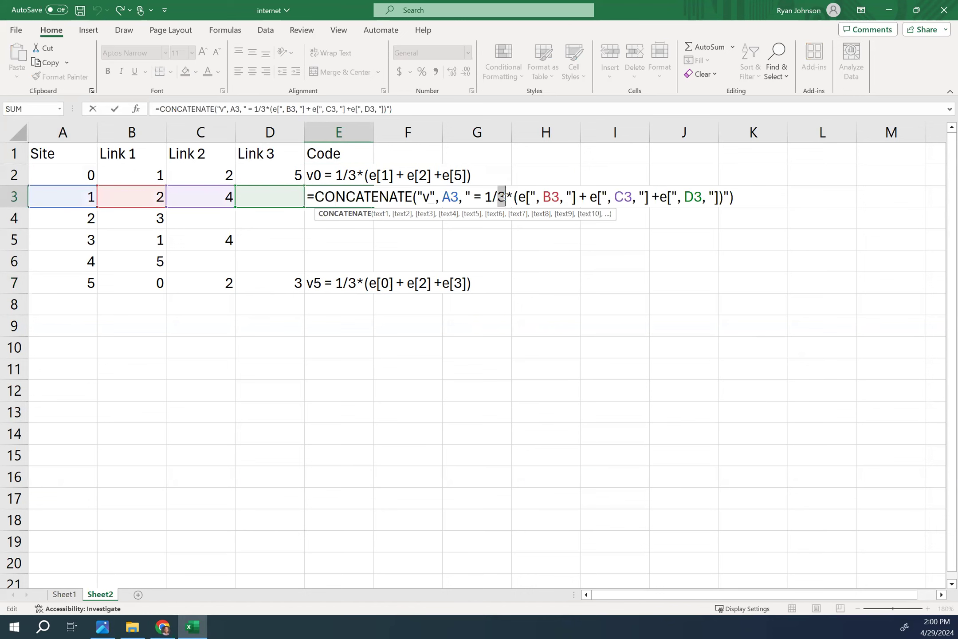
{"action": "key", "text": "BackSpace"}
{"action": "type", "text": "2"}
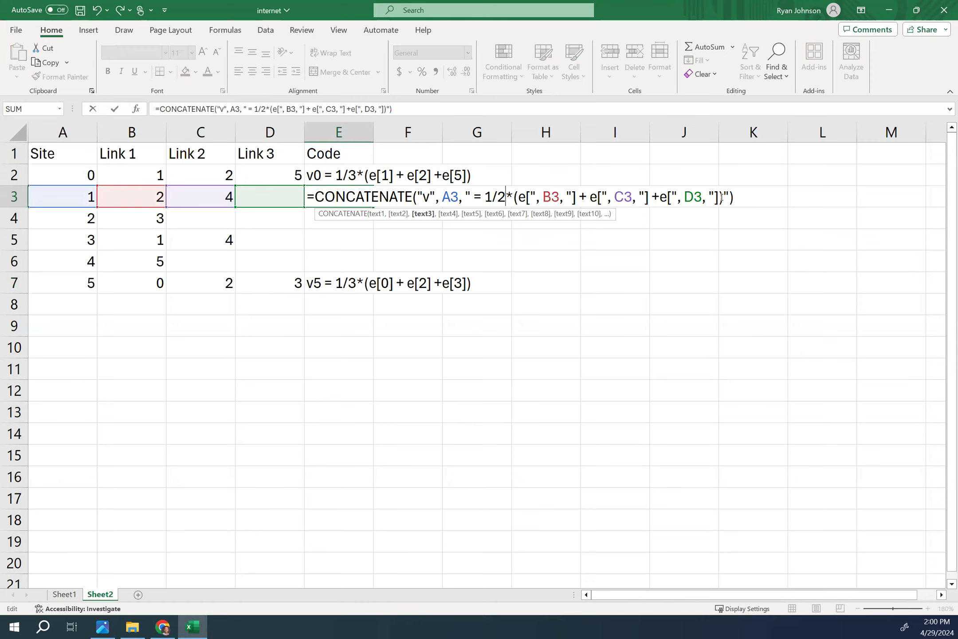
{"action": "left_click_drag", "start_coordinate": [721, 198], "coordinate": [648, 198]}
{"action": "key", "text": "BackSpace"}
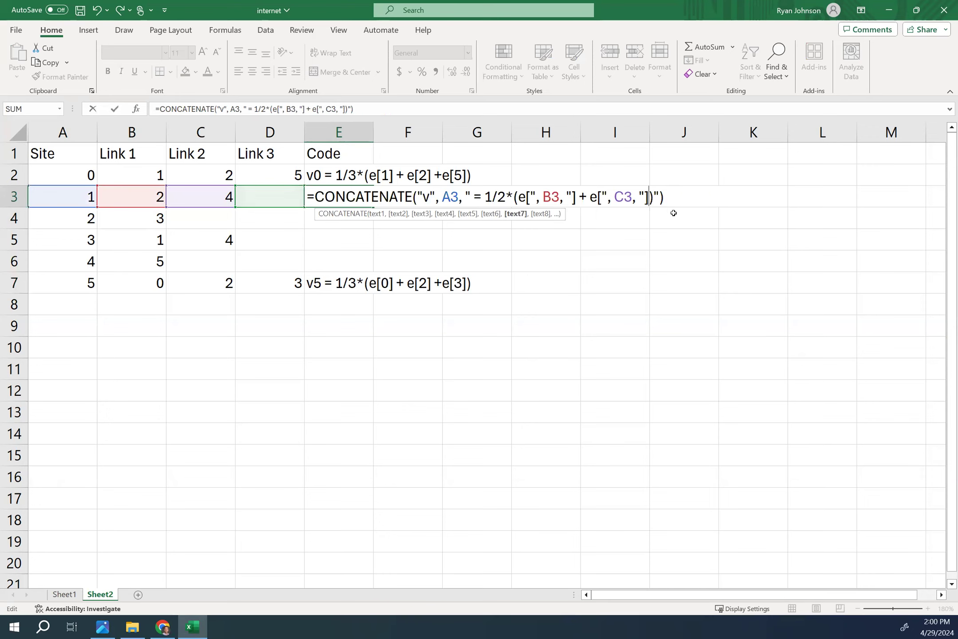
{"action": "key", "text": "Return"}
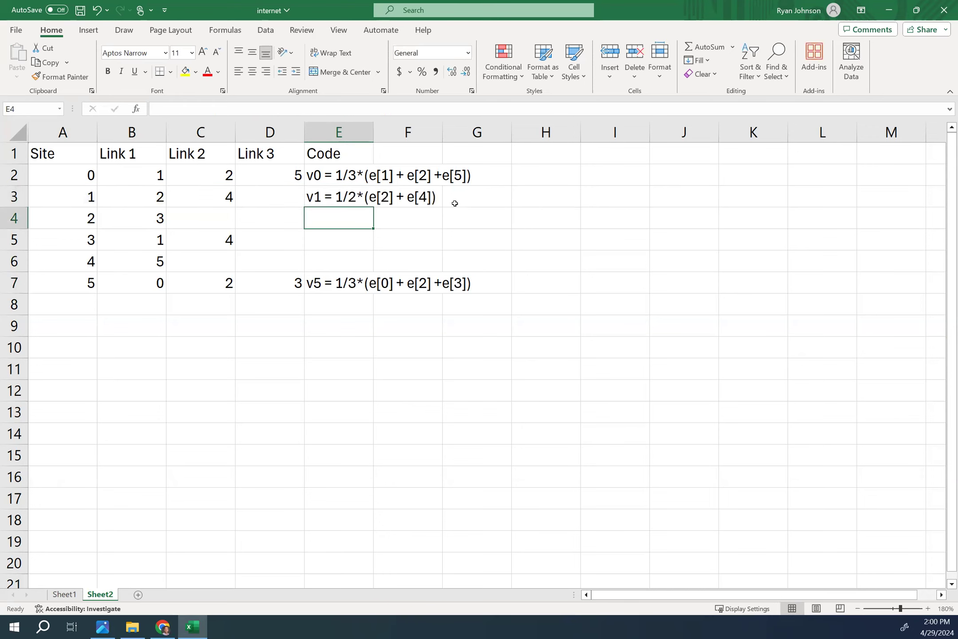
Copy the two-link code formula from E3 into E5 and E4.
{"action": "left_click", "coordinate": [349, 196]}
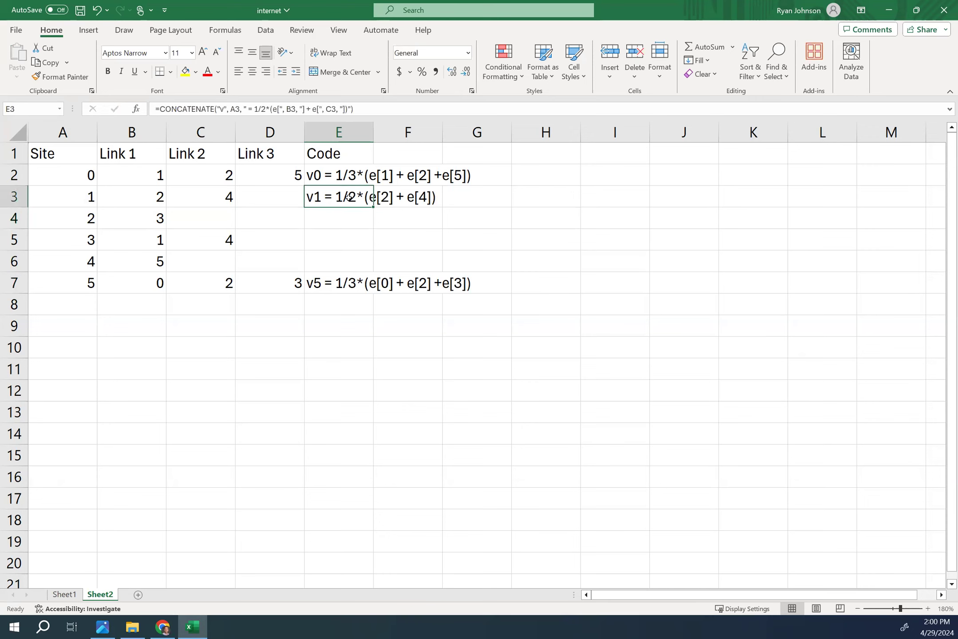
{"action": "key", "text": "ctrl+c"}
{"action": "left_click", "coordinate": [330, 242]}
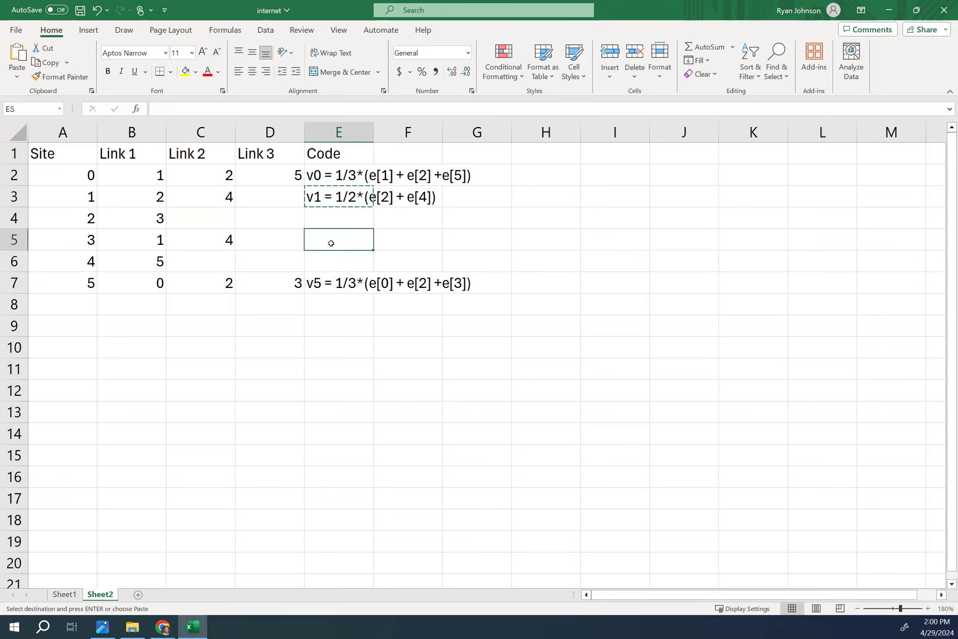
{"action": "key", "text": "ctrl+v"}
{"action": "left_click", "coordinate": [332, 217]}
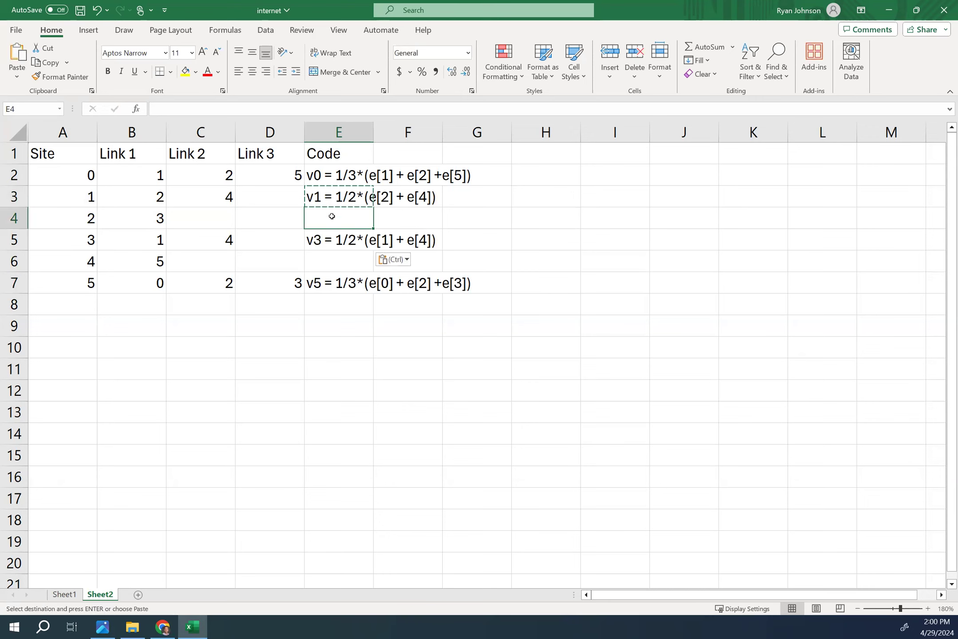
{"action": "left_click", "coordinate": [323, 197]}
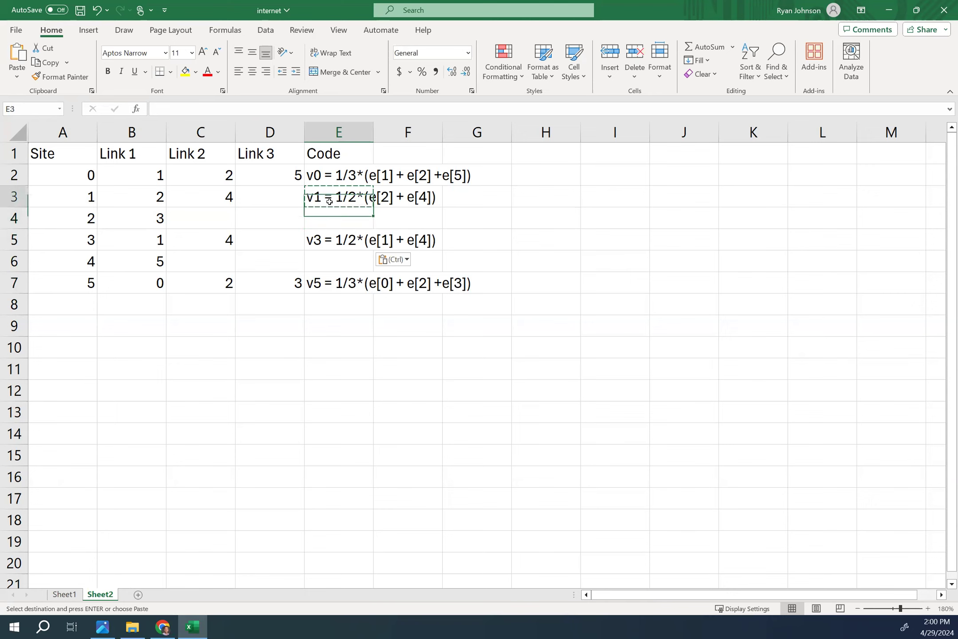
{"action": "left_click", "coordinate": [332, 222]}
{"action": "key", "text": "ctrl+v"}
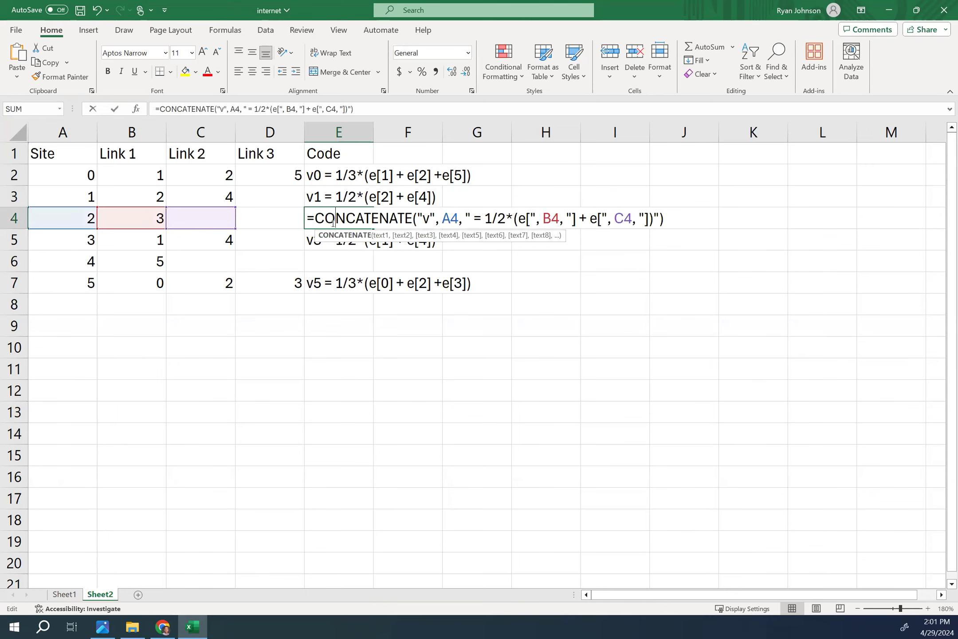
Reduce the formula in E4 to one link by removing the 1/2*( factor, the C4 term and the closing inner parenthesis.
{"action": "double_click", "coordinate": [332, 221]}
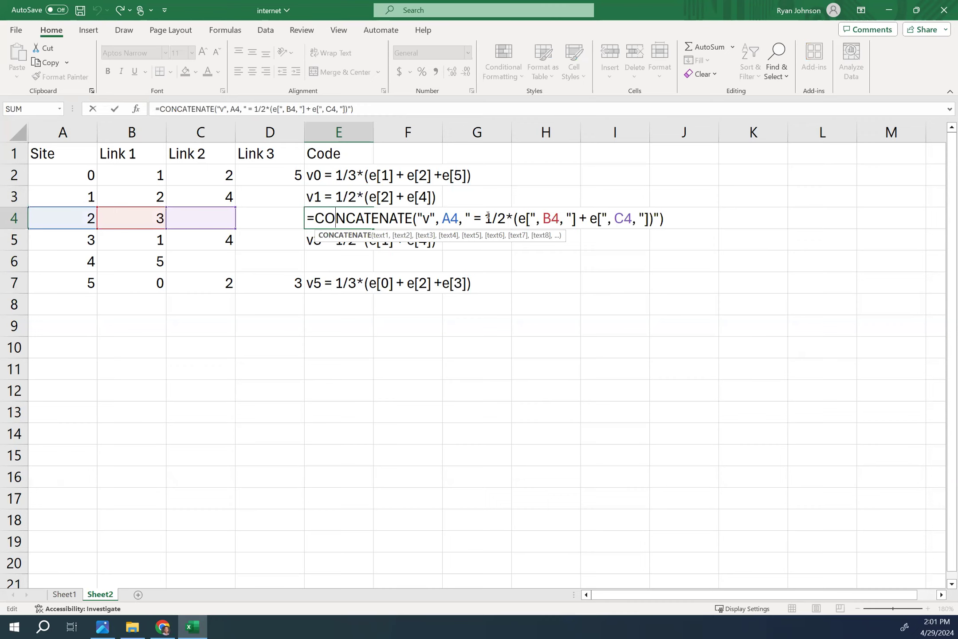
{"action": "left_click_drag", "start_coordinate": [486, 216], "coordinate": [521, 216]}
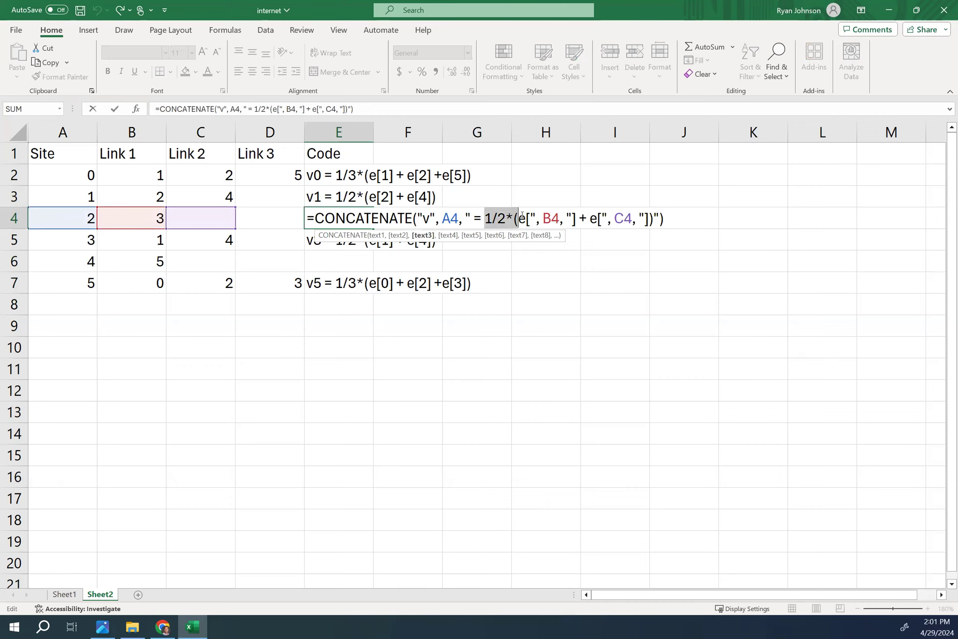
{"action": "key", "text": "BackSpace"}
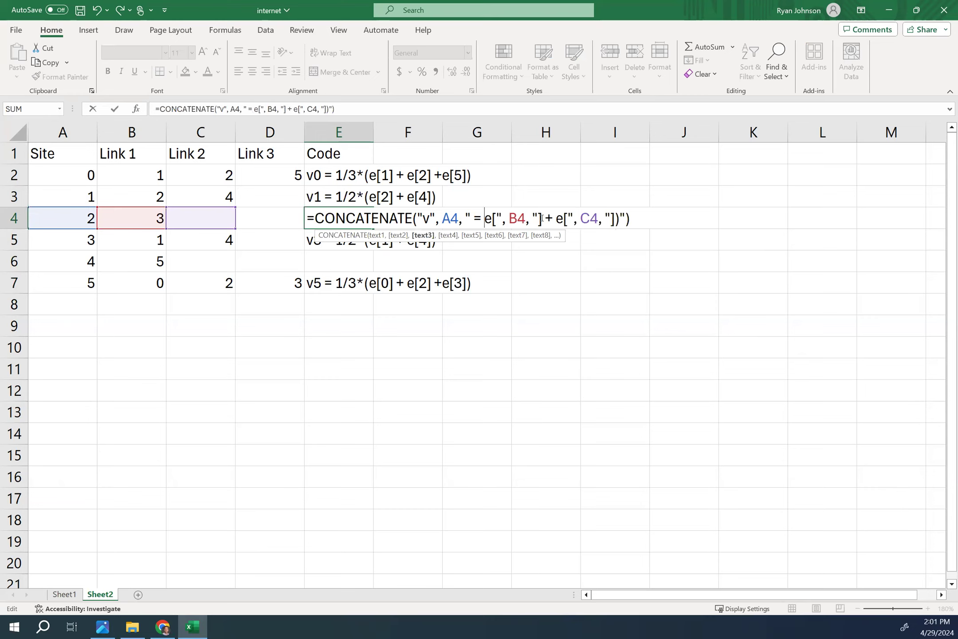
{"action": "left_click_drag", "start_coordinate": [544, 218], "coordinate": [622, 220]}
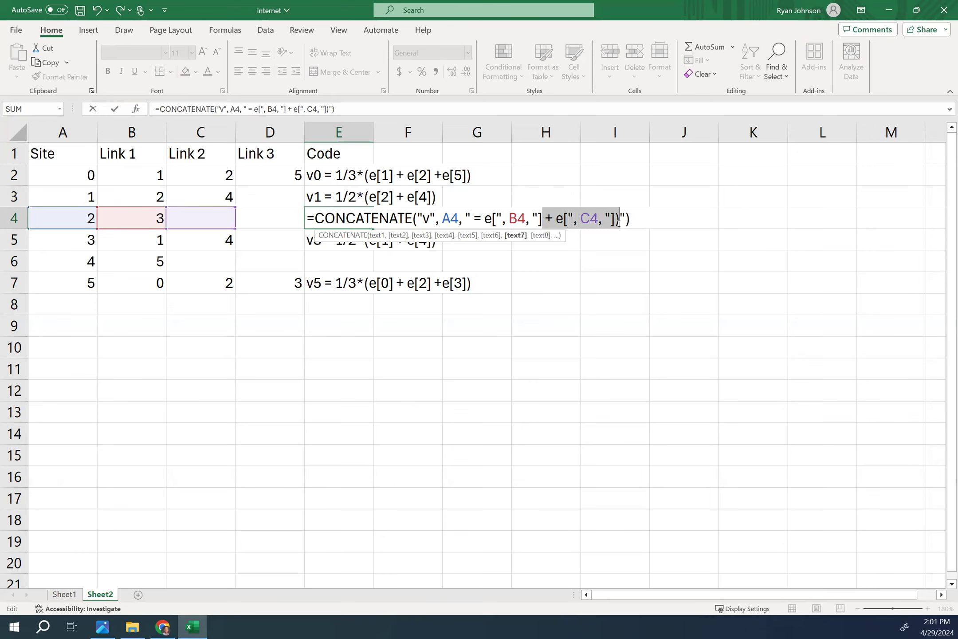
{"action": "key", "text": "BackSpace"}
{"action": "key", "text": "Return"}
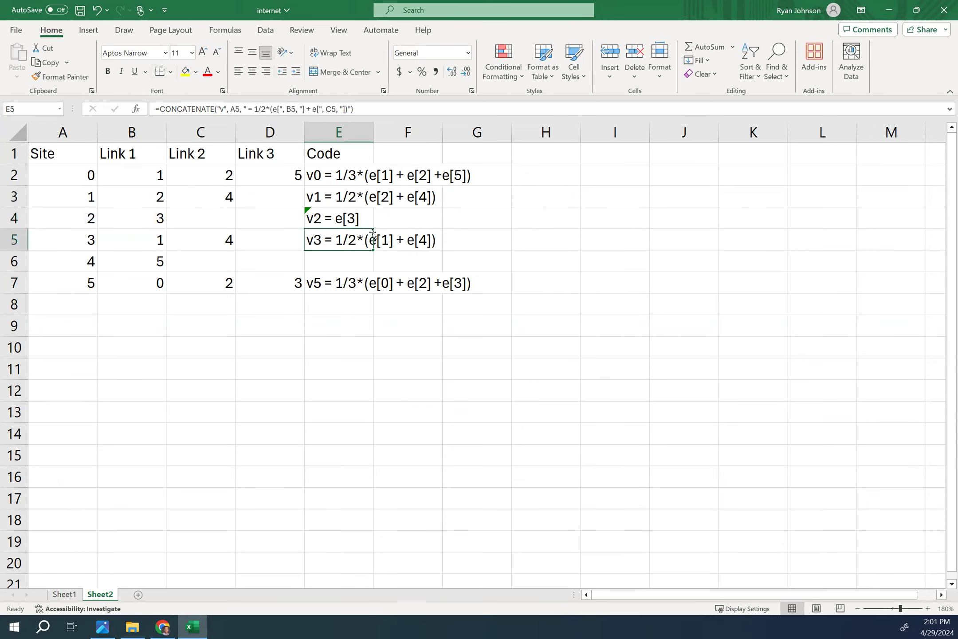
Check the error options offered for E4 and review its single-link formula.
{"action": "left_click", "coordinate": [346, 220]}
{"action": "left_click", "coordinate": [290, 214]}
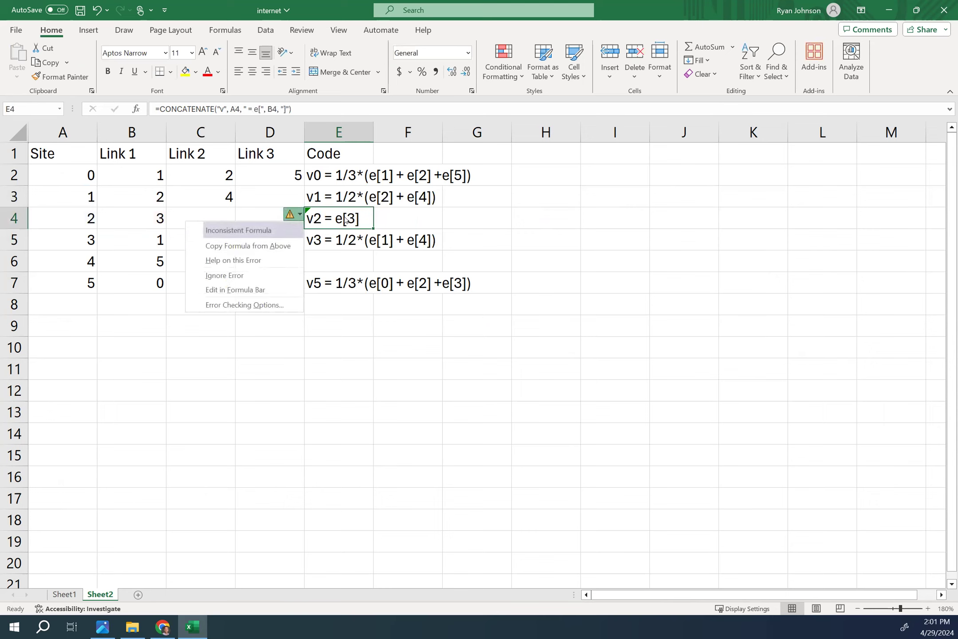
{"action": "double_click", "coordinate": [345, 220]}
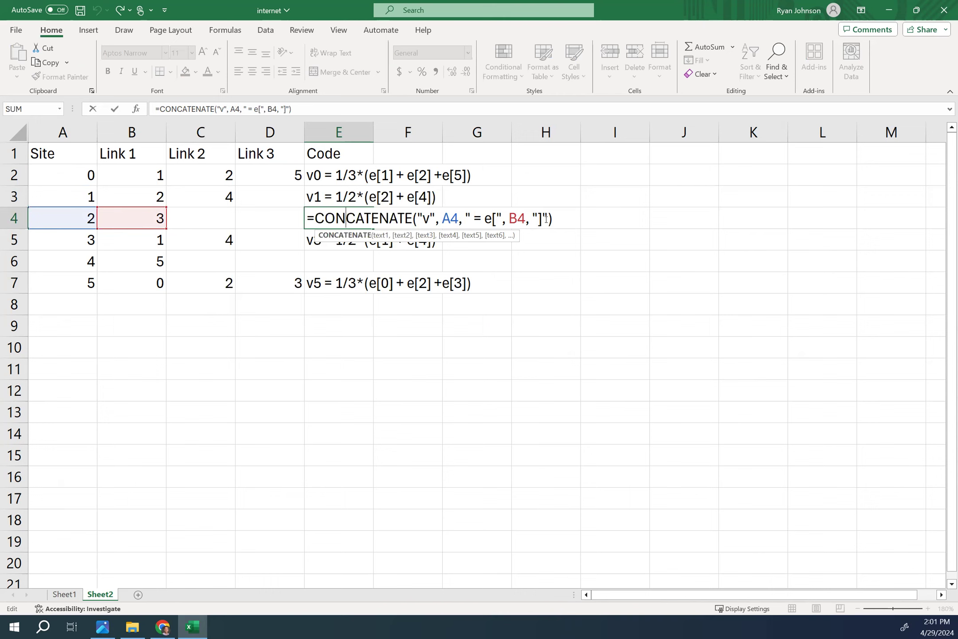
{"action": "key", "text": "Return"}
Copy the single-link code formula from E4 into E6.
{"action": "left_click", "coordinate": [361, 218]}
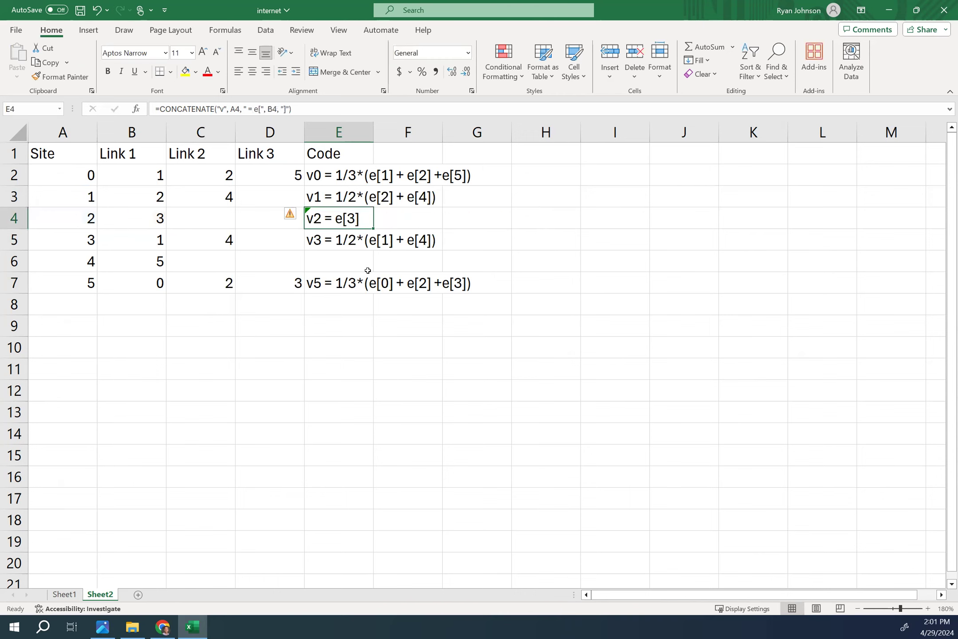
{"action": "key", "text": "ctrl+c"}
{"action": "left_click", "coordinate": [337, 259]}
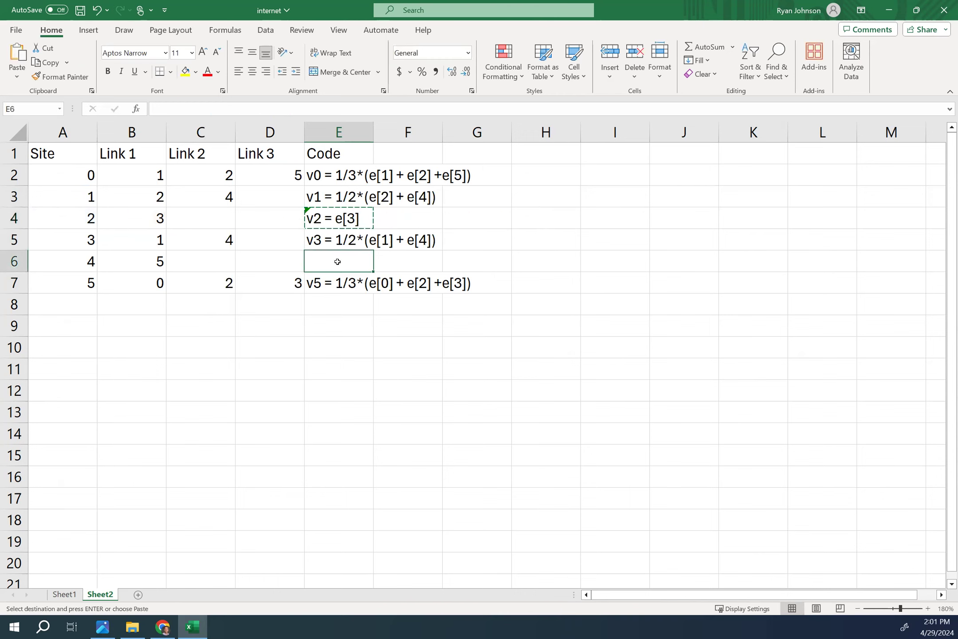
{"action": "key", "text": "ctrl+v"}
{"action": "left_click", "coordinate": [393, 262]}
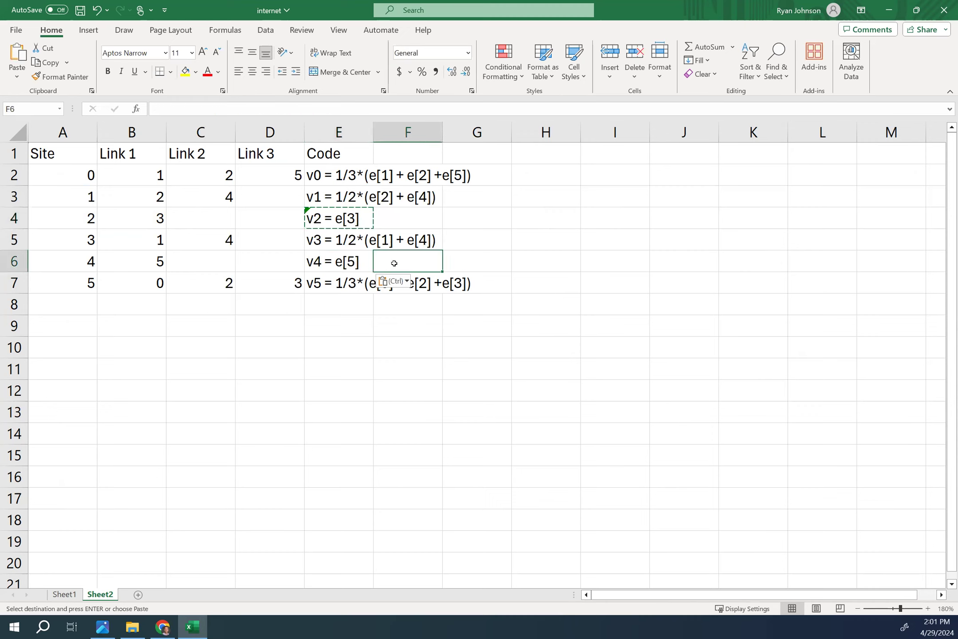
Copy the code lines in E2:E7 and switch to the browser page with the Activity 4.5.7 Sage cell.
{"action": "left_click_drag", "start_coordinate": [340, 178], "coordinate": [332, 286]}
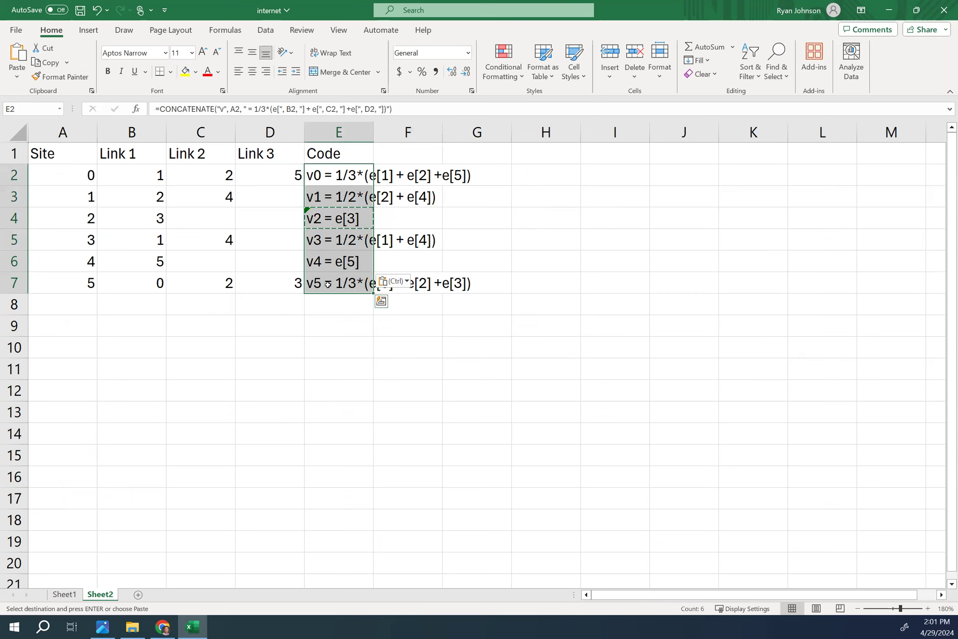
{"action": "key", "text": "ctrl+c"}
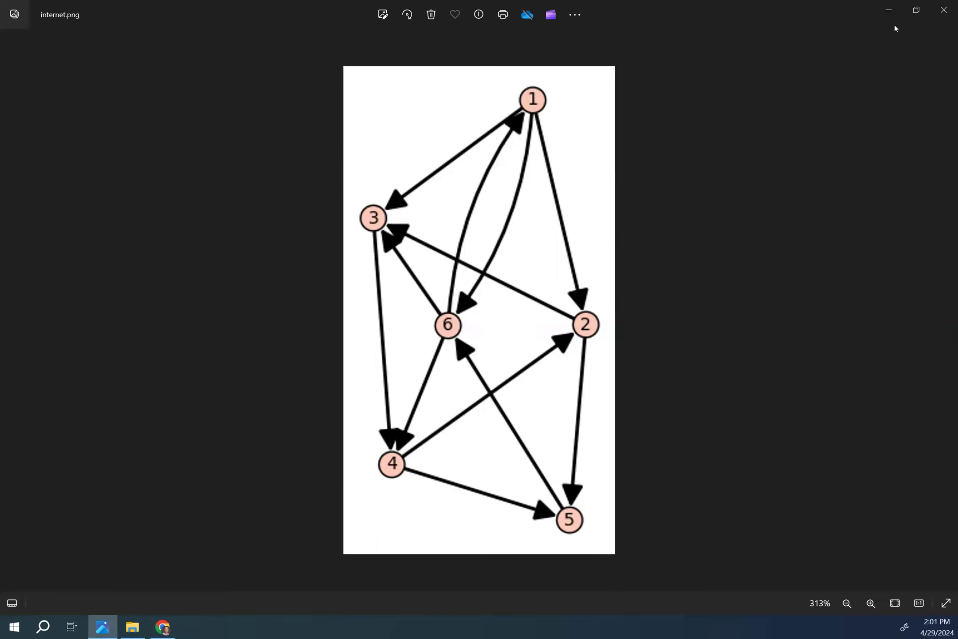
{"action": "left_click", "coordinate": [899, 11]}
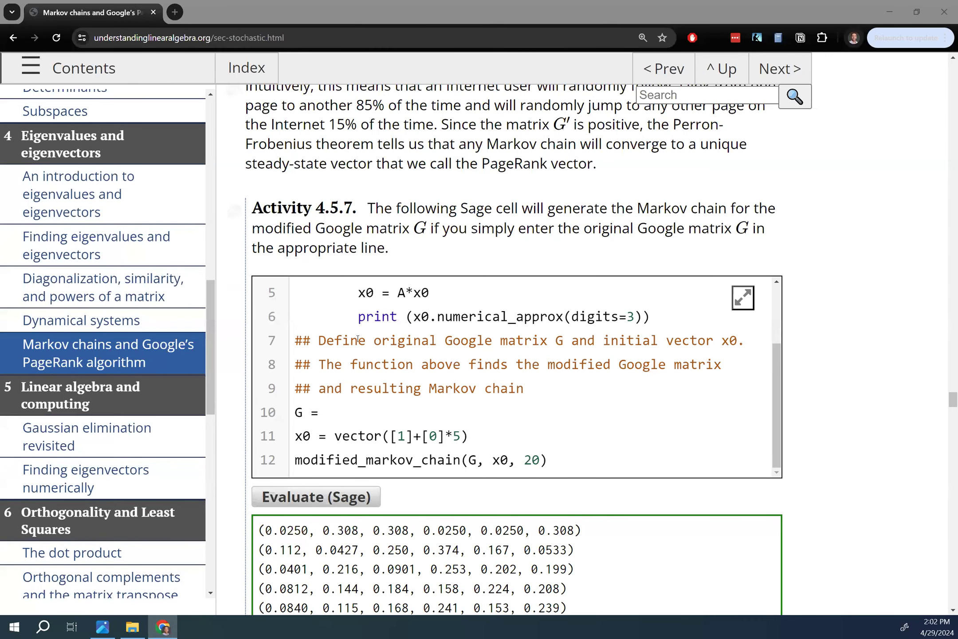
Insert a line above the G definition in the Sage cell reading e = indentity_matrix(6).columns().
{"action": "scroll", "coordinate": [358, 340], "scroll_direction": "up", "scroll_amount": 2}
{"action": "scroll", "coordinate": [361, 350], "scroll_direction": "down", "scroll_amount": 2}
{"action": "scroll", "coordinate": [364, 355], "scroll_direction": "up", "scroll_amount": 2}
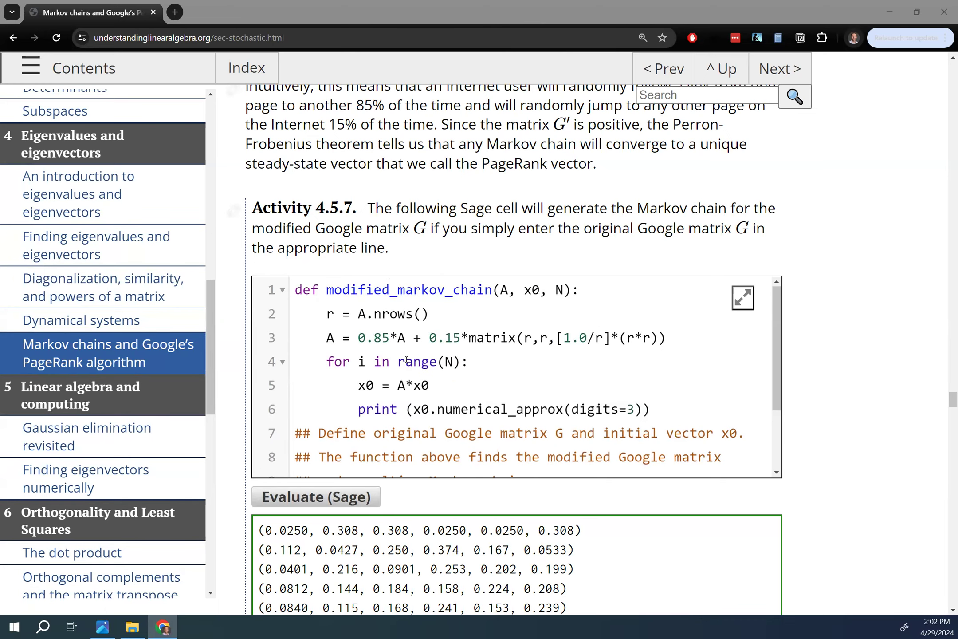
{"action": "scroll", "coordinate": [450, 353], "scroll_direction": "down", "scroll_amount": 2}
{"action": "scroll", "coordinate": [366, 392], "scroll_direction": "down", "scroll_amount": 1}
{"action": "left_click", "coordinate": [349, 357]}
{"action": "key", "text": "Home"}
{"action": "key", "text": "Return"}
{"action": "key", "text": "Up"}
{"action": "type", "text": "e "}
{"action": "type", "text": "= i"}
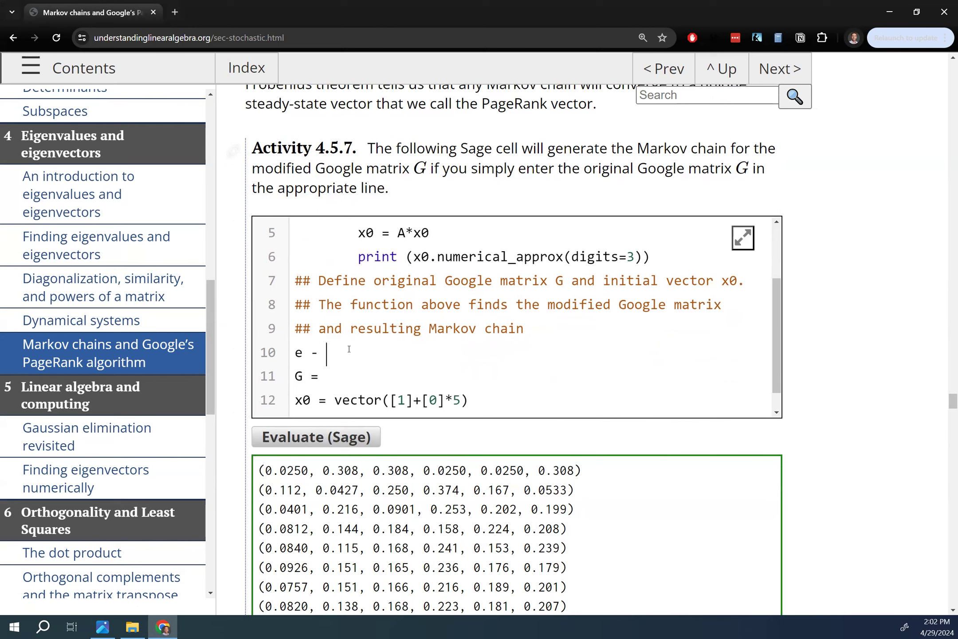
{"action": "type", "text": "ndentity_matrix("}
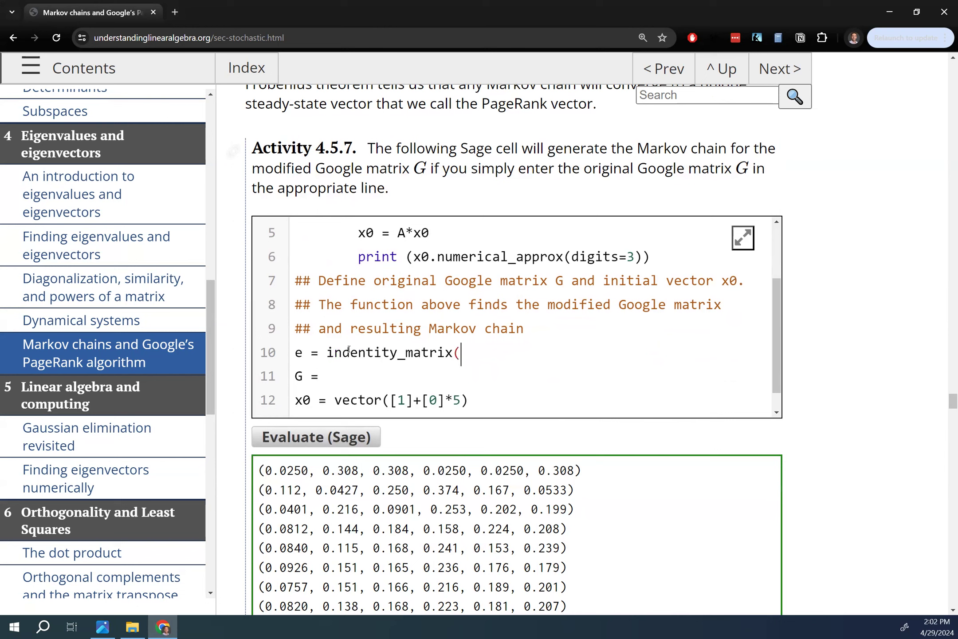
{"action": "type", "text": "6).columns()"}
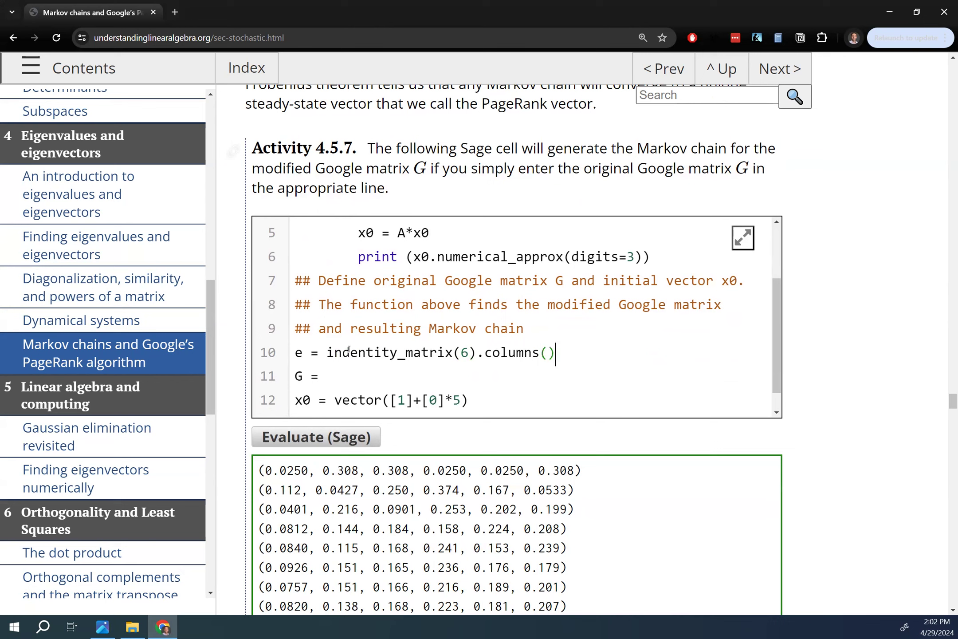
Paste the copied v0 to v5 code lines below the e definition and remove the extra blank line.
{"action": "key", "text": "Return"}
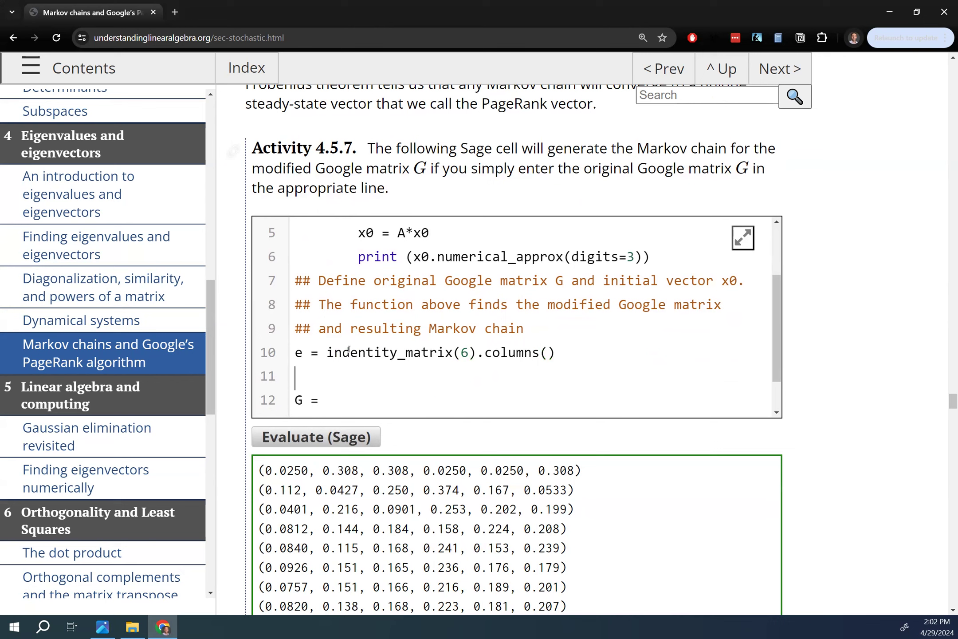
{"action": "key", "text": "ctrl+v"}
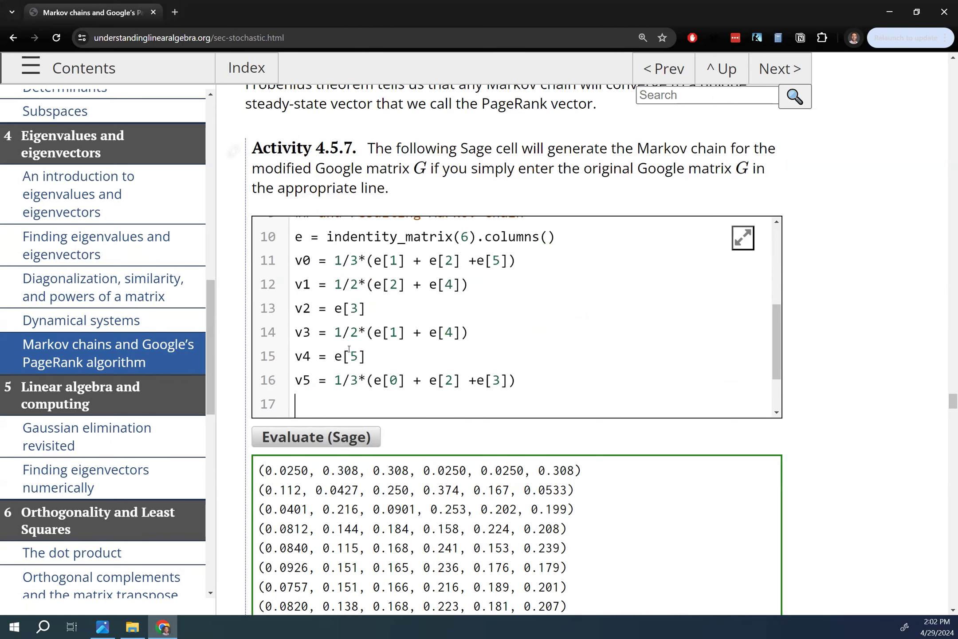
{"action": "key", "text": "BackSpace"}
Complete the G definition as matrix([v1,v2,v3,v4,v5,v6]).T and evaluate the Sage cell.
{"action": "scroll", "coordinate": [510, 310], "scroll_direction": "down", "scroll_amount": 2}
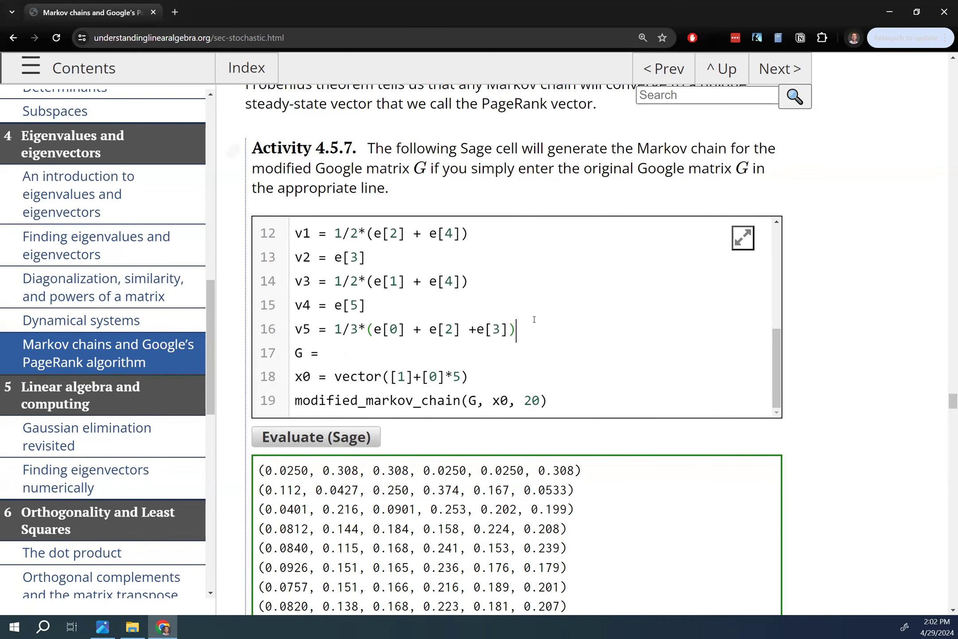
{"action": "left_click", "coordinate": [358, 354]}
{"action": "type", "text": "matrix([v1,v2,v3,v4,v5,v6]).T"}
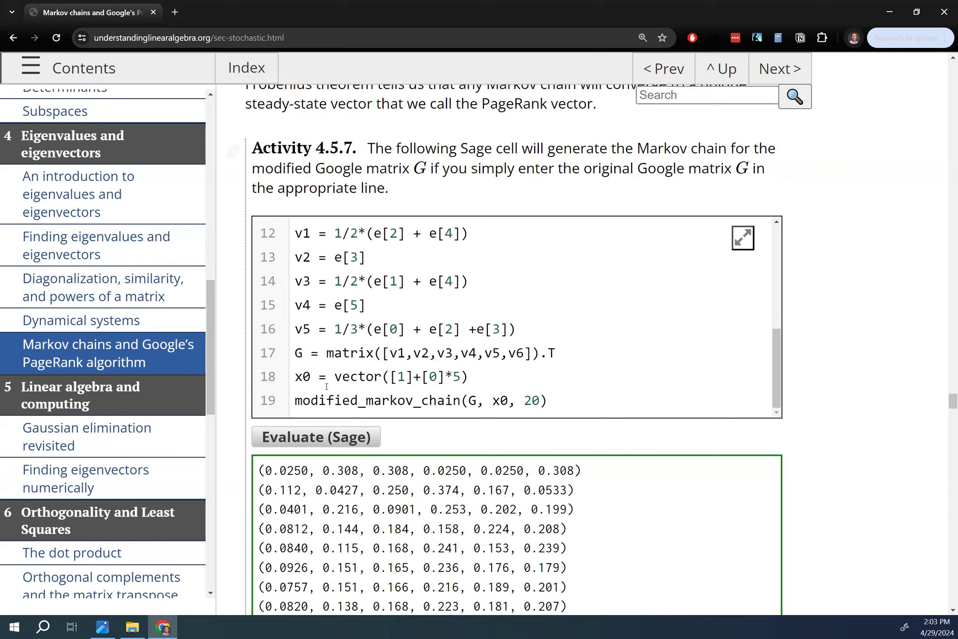
{"action": "left_click", "coordinate": [493, 383]}
{"action": "key", "text": "shift+Return"}
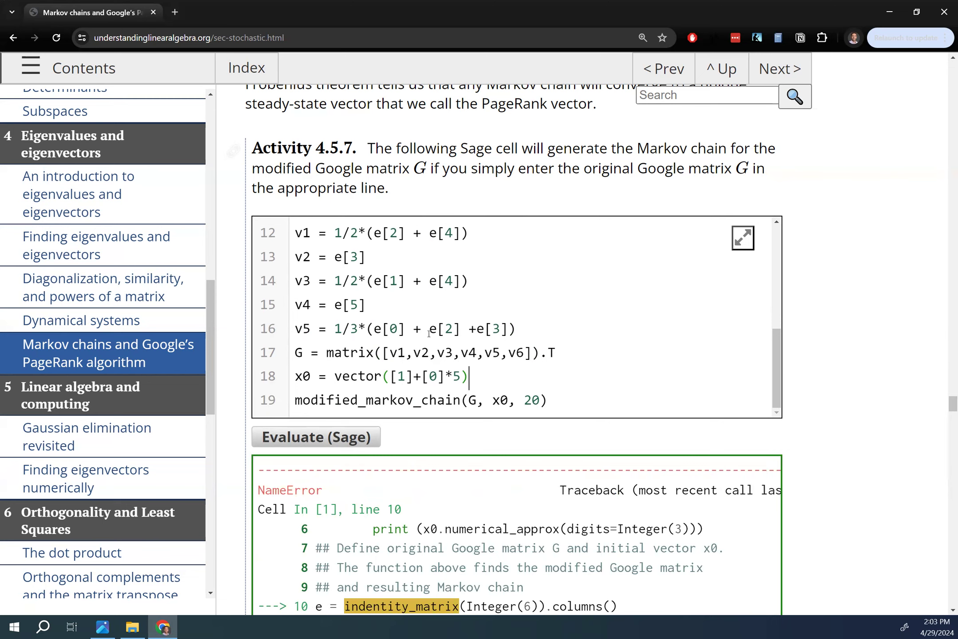
Correct the misspelled function name in the e definition to identity_matrix and evaluate the cell again.
{"action": "scroll", "coordinate": [461, 477], "scroll_direction": "down", "scroll_amount": 3}
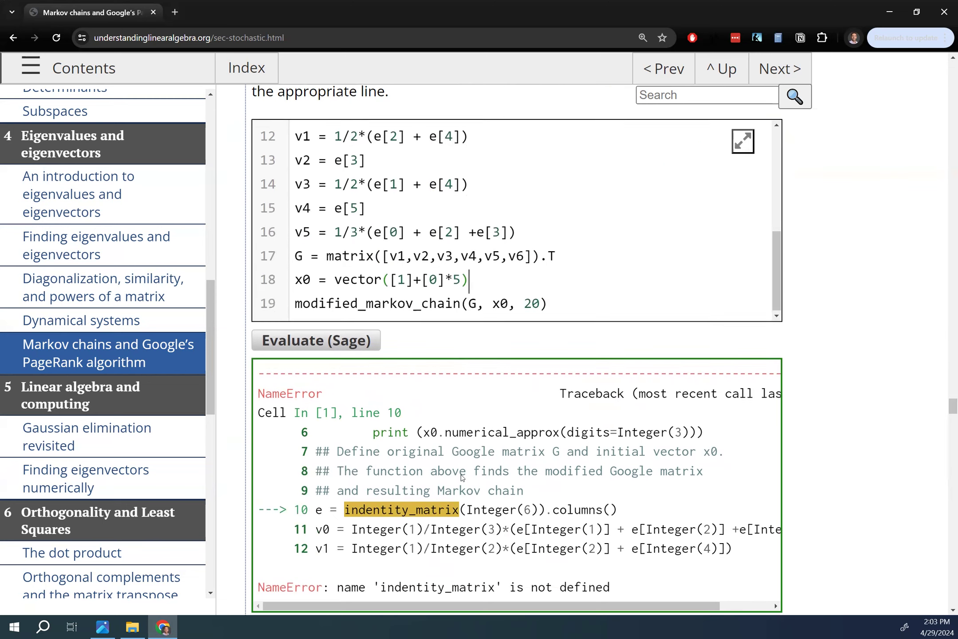
{"action": "scroll", "coordinate": [439, 442], "scroll_direction": "up", "scroll_amount": 3}
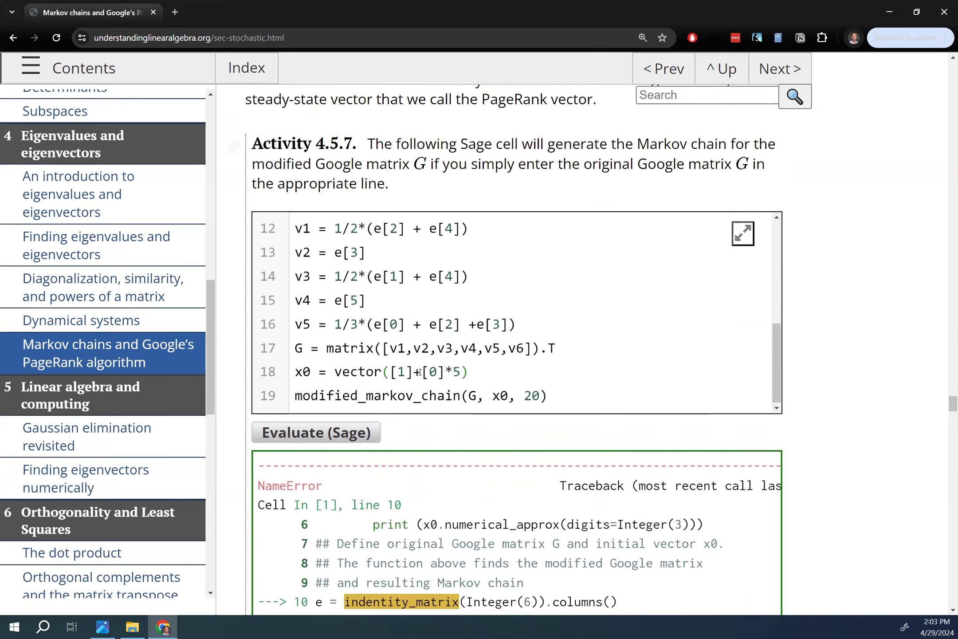
{"action": "scroll", "coordinate": [351, 365], "scroll_direction": "up", "scroll_amount": 4}
{"action": "left_click", "coordinate": [351, 365]}
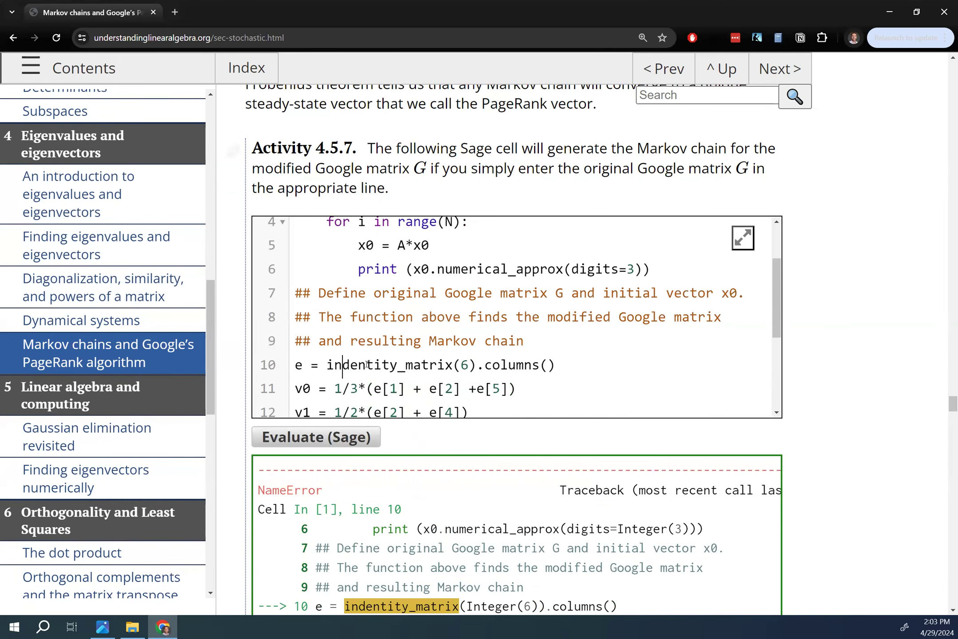
{"action": "key", "text": "BackSpace"}
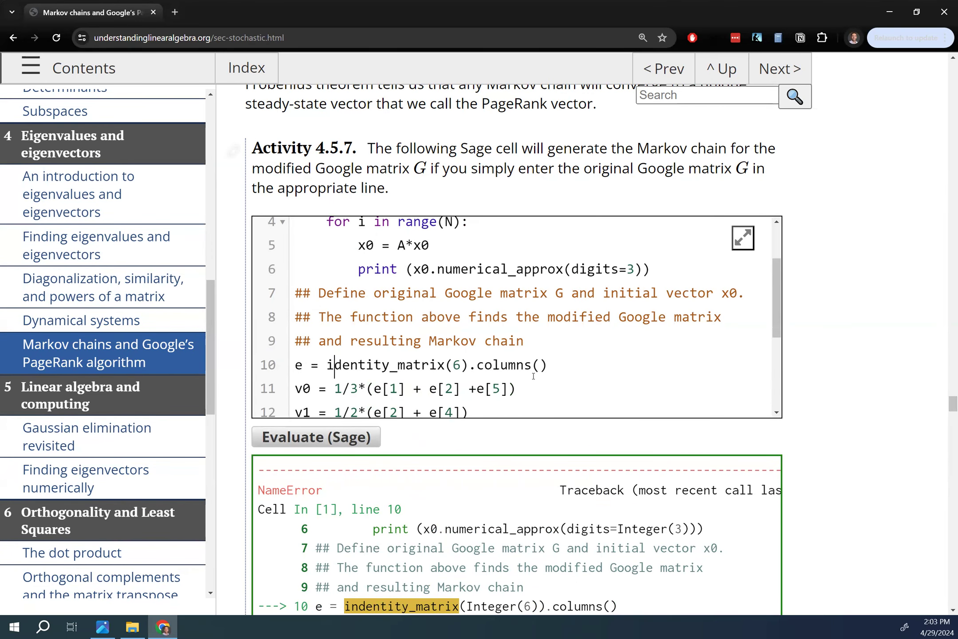
{"action": "key", "text": "shift+Return"}
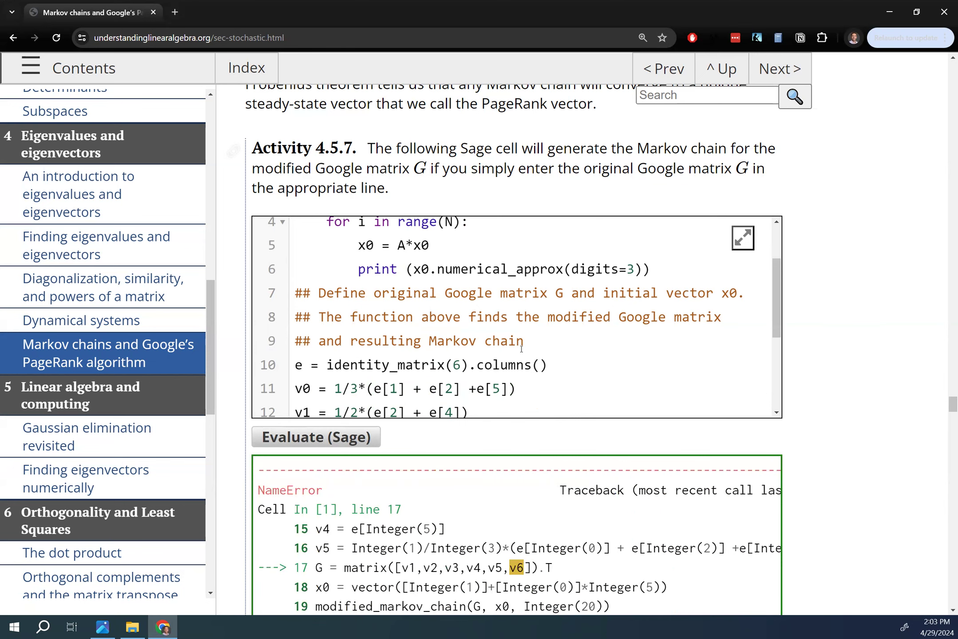
Change the vector list in G to v0,v1,v2,v3,v4,v5 by adding v0 and removing v6, and re-evaluate the cell.
{"action": "scroll", "coordinate": [521, 347], "scroll_direction": "down", "scroll_amount": 5}
{"action": "left_click", "coordinate": [524, 354]}
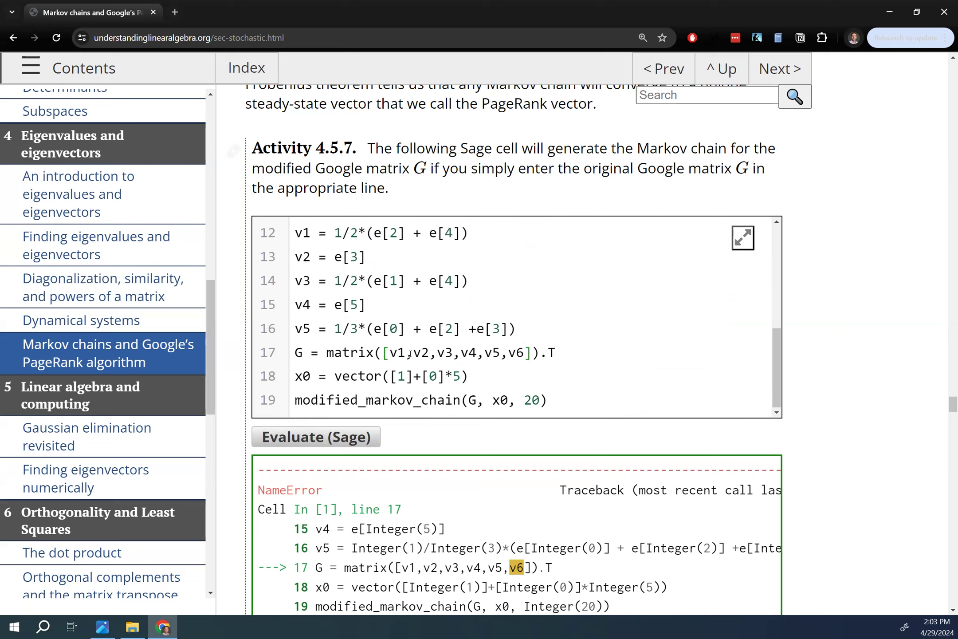
{"action": "left_click", "coordinate": [391, 354]}
{"action": "type", "text": "v0,"}
{"action": "key", "text": "Right"}
{"action": "key", "text": "Right"}
{"action": "key", "text": "Right"}
{"action": "key", "text": "Right"}
{"action": "key", "text": "Right"}
{"action": "key", "text": "Right"}
{"action": "key", "text": "Right"}
{"action": "key", "text": "Right"}
{"action": "key", "text": "Right"}
{"action": "key", "text": "Right"}
{"action": "key", "text": "Right"}
{"action": "key", "text": "Right"}
{"action": "key", "text": "Right"}
{"action": "key", "text": "Right"}
{"action": "key", "text": "Right"}
{"action": "key", "text": "Right"}
{"action": "key", "text": "Right"}
{"action": "key", "text": "BackSpace"}
{"action": "key", "text": "BackSpace"}
{"action": "key", "text": "BackSpace"}
{"action": "key", "text": "shift+Return"}
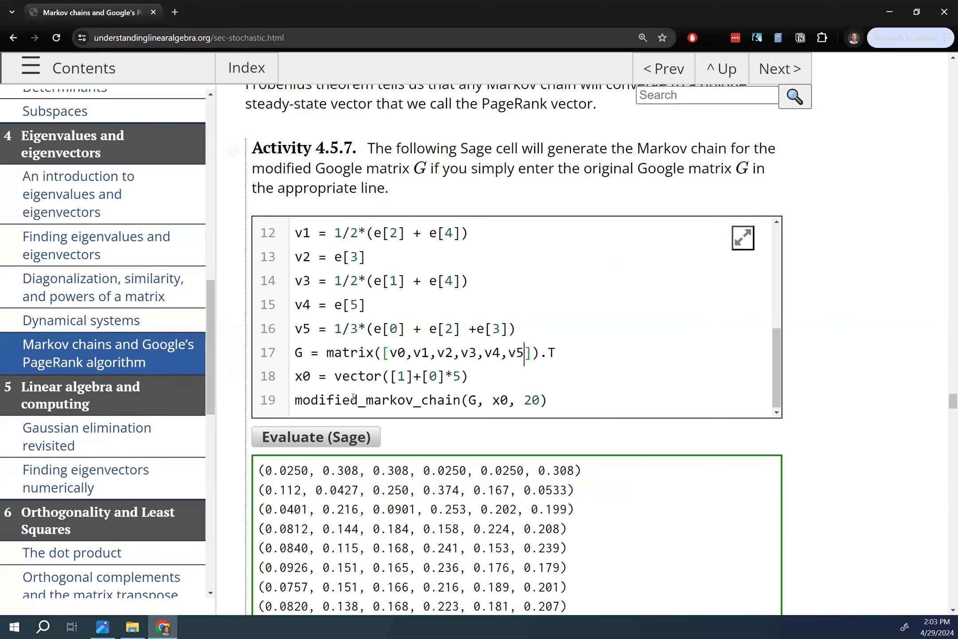
Examine the Markov chain vectors in the output, highlight one of the last rows, and return to the code.
{"action": "scroll", "coordinate": [136, 480], "scroll_direction": "down", "scroll_amount": 1}
{"action": "scroll", "coordinate": [422, 428], "scroll_direction": "down", "scroll_amount": 6}
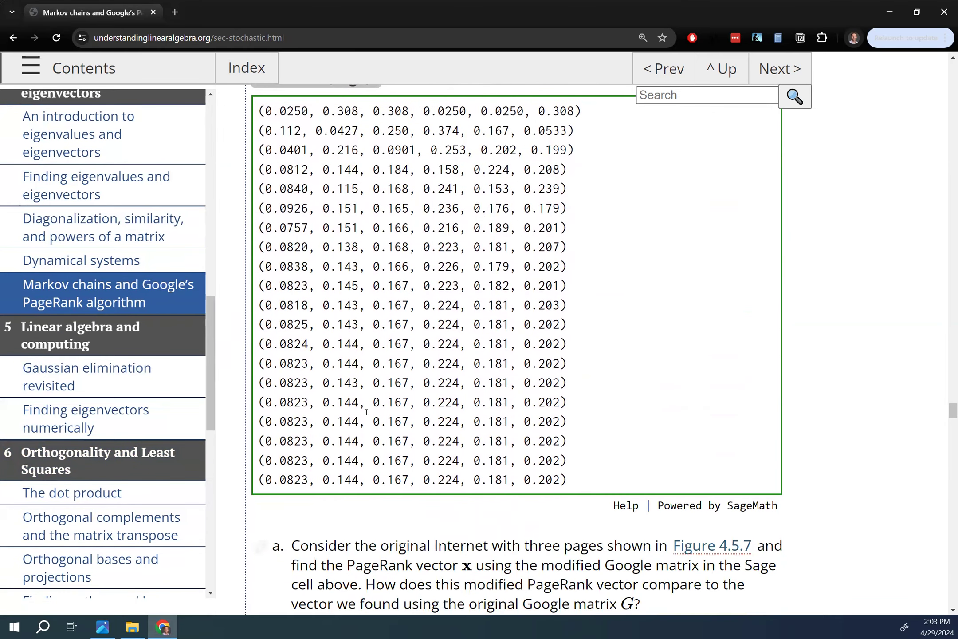
{"action": "left_click_drag", "start_coordinate": [266, 420], "coordinate": [567, 417]}
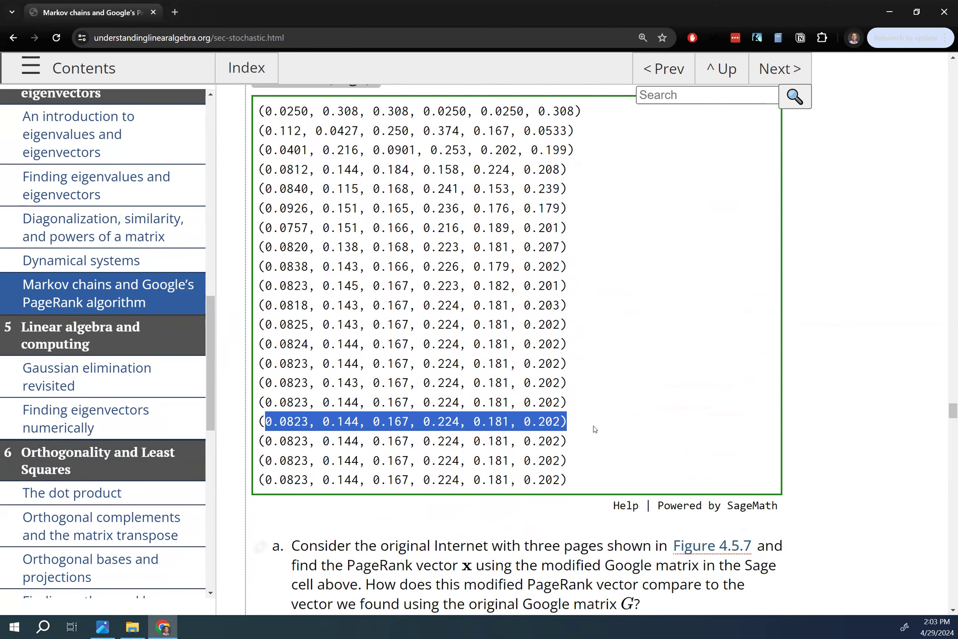
{"action": "scroll", "coordinate": [594, 432], "scroll_direction": "up", "scroll_amount": 1}
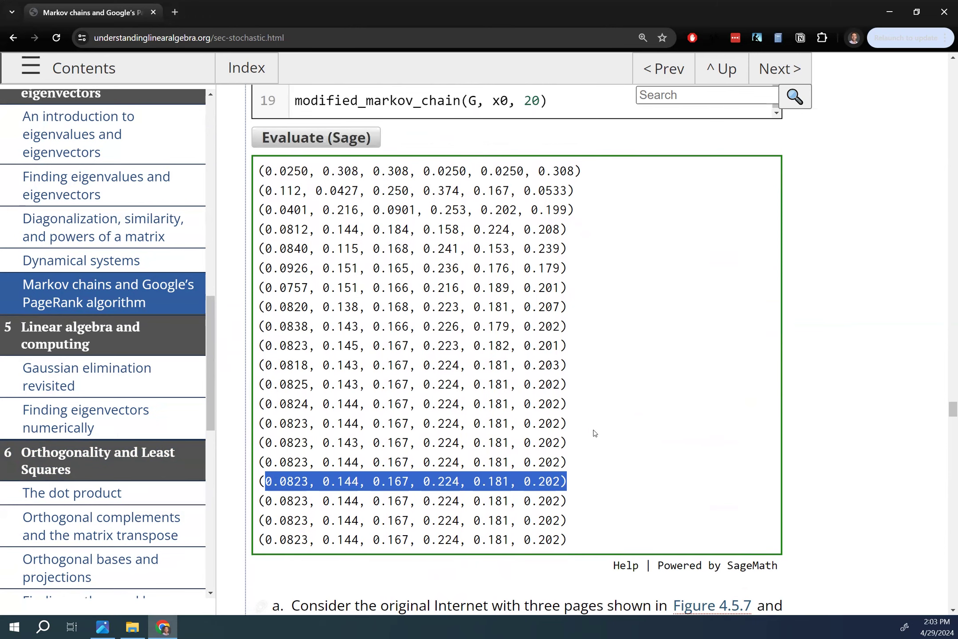
{"action": "scroll", "coordinate": [592, 435], "scroll_direction": "up", "scroll_amount": 2}
{"action": "scroll", "coordinate": [592, 435], "scroll_direction": "up", "scroll_amount": 3}
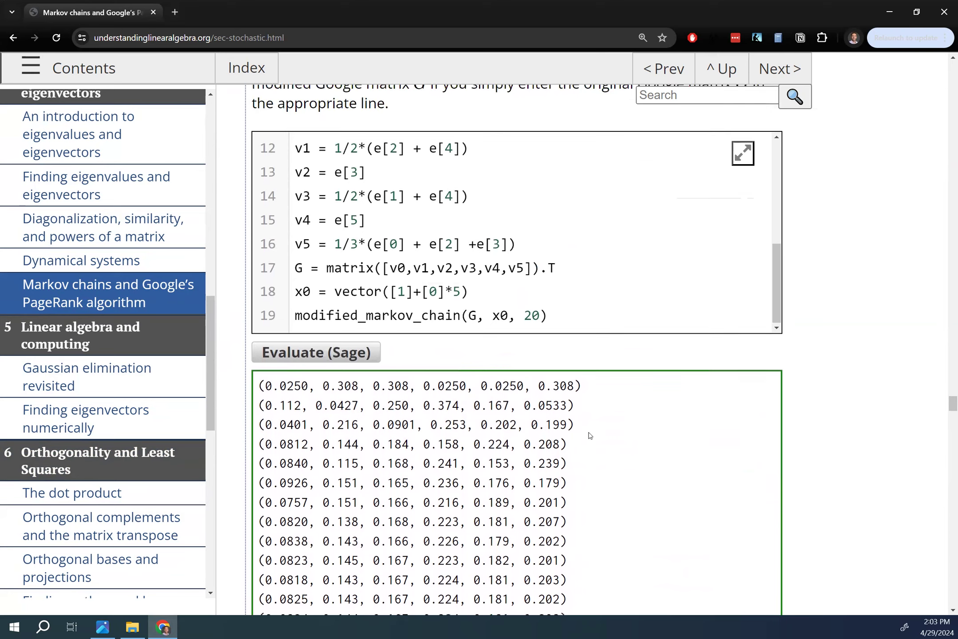
{"action": "scroll", "coordinate": [550, 335], "scroll_direction": "up", "scroll_amount": 1}
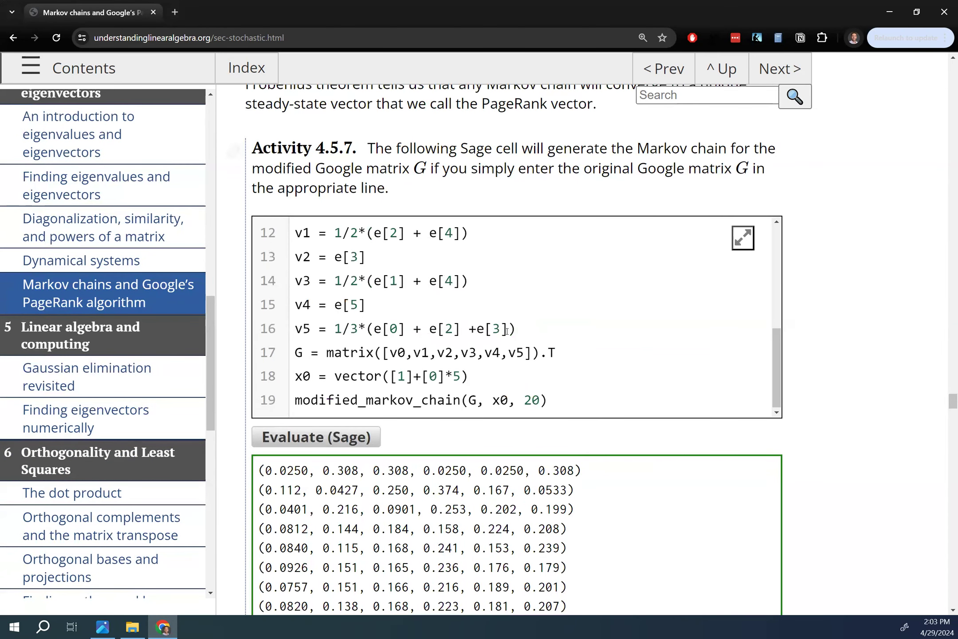